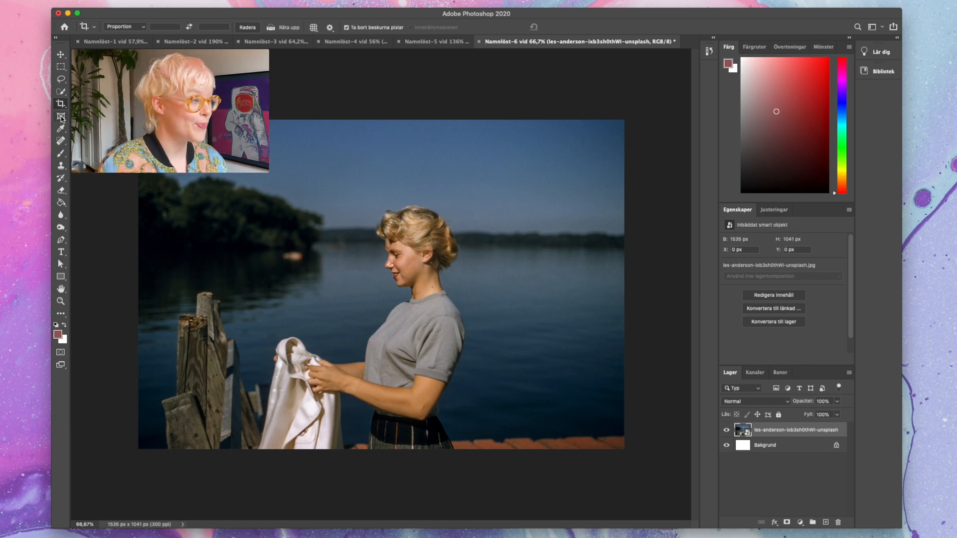
Select the woman with Select Subject and extend the selection over the rest of the white jacket she is holding.
left_click(62, 94)
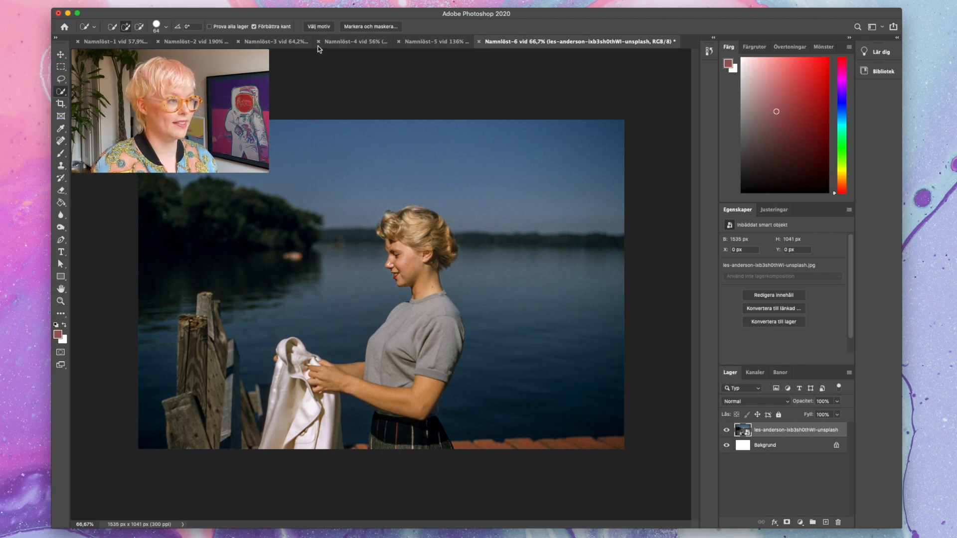
left_click(319, 26)
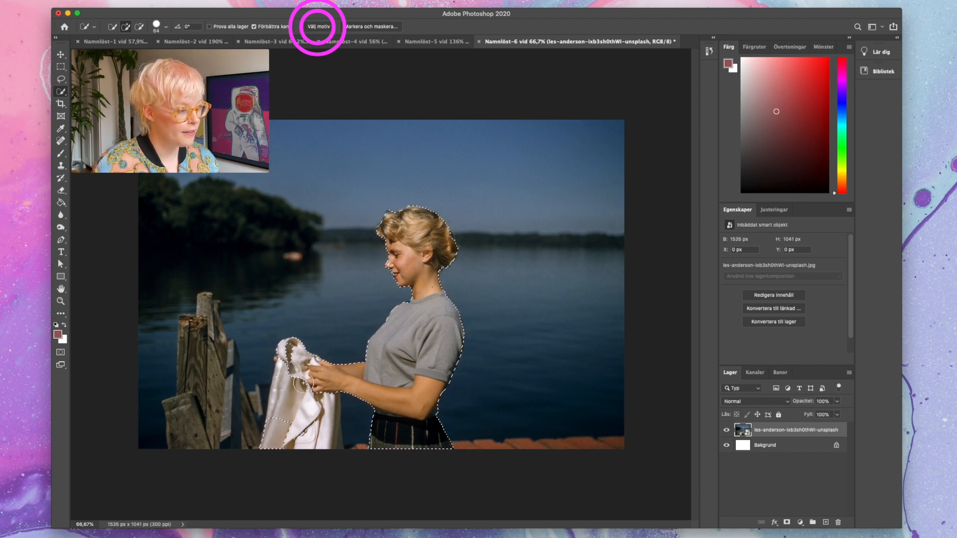
mouse_move(293, 415)
left_mouse_down()
mouse_move(299, 369)
mouse_move(314, 414)
mouse_move(307, 434)
mouse_move(330, 440)
left_mouse_up()
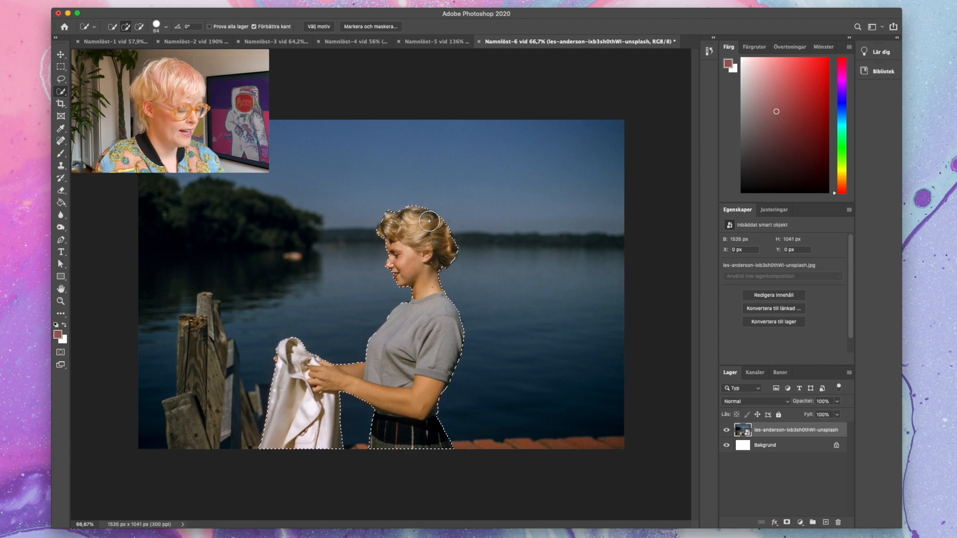
Copy the selected woman and jacket onto a new layer and check the cutout by toggling the photo layer's visibility.
left_click(825, 522)
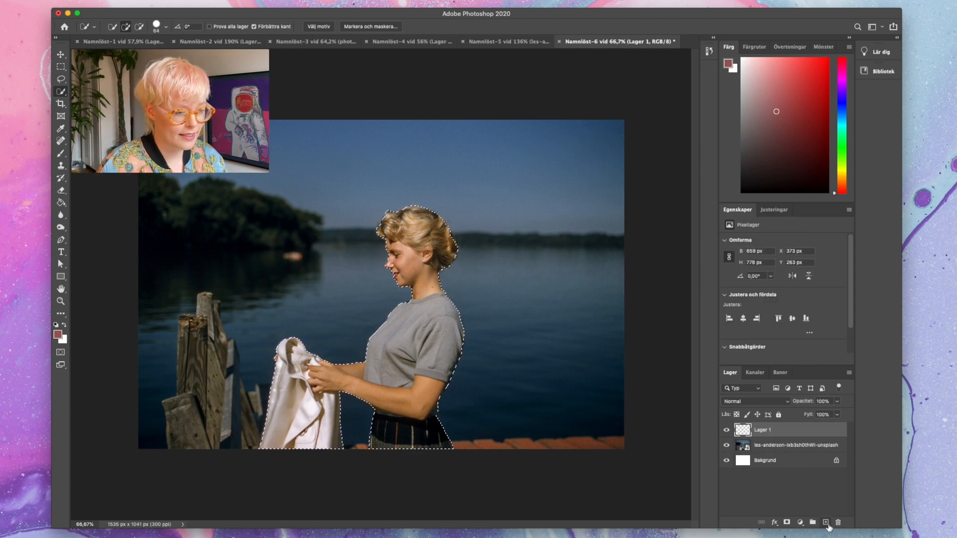
key("super+v")
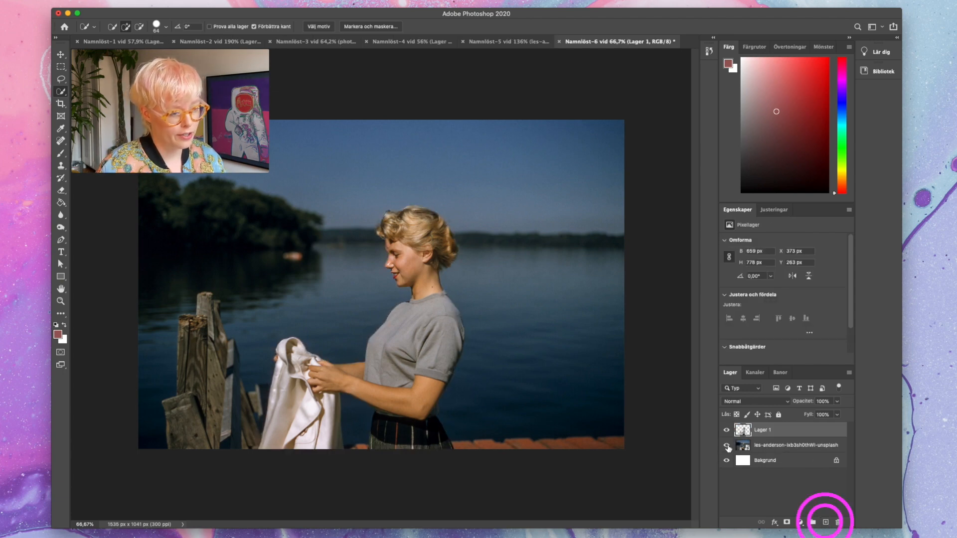
left_click(726, 445)
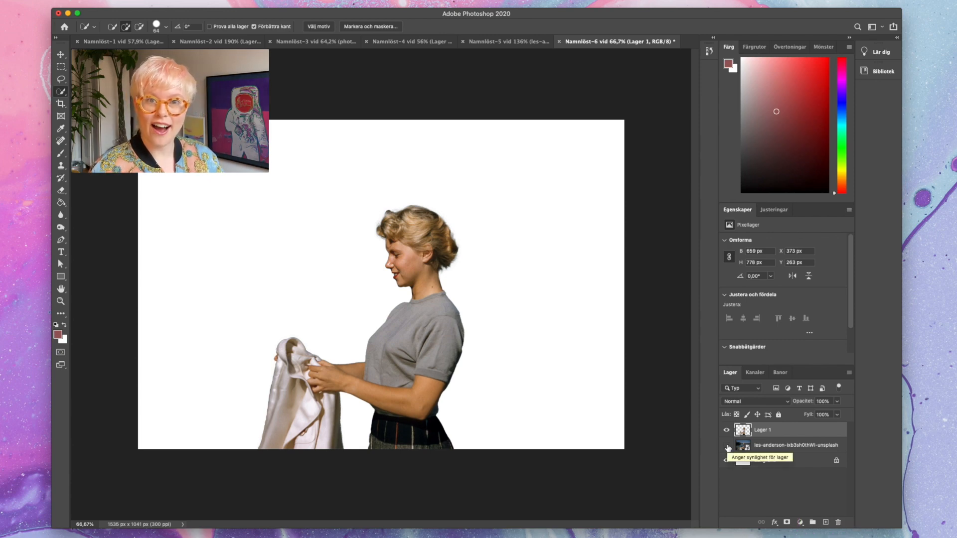
left_click(726, 445)
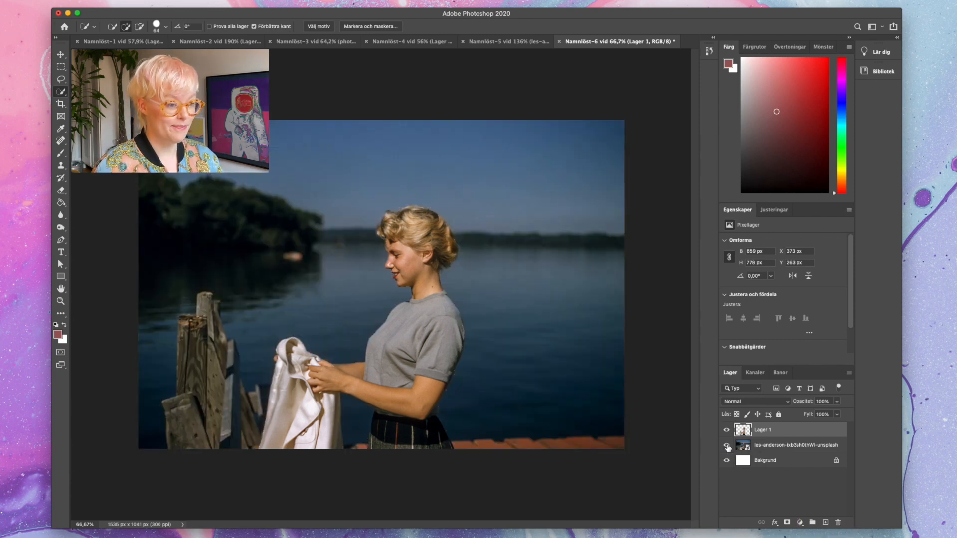
Duplicate the original les-anderson photo layer.
left_click(767, 445)
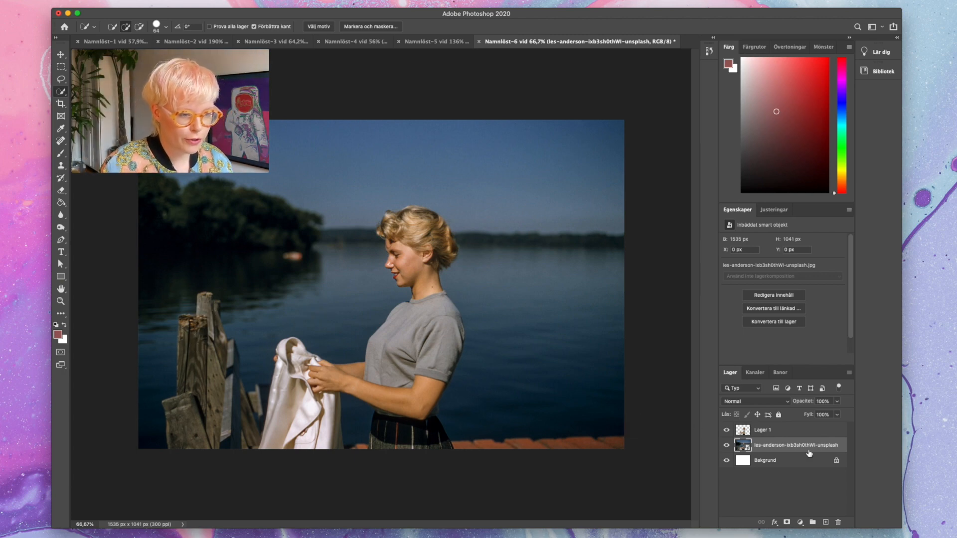
right_click(797, 444)
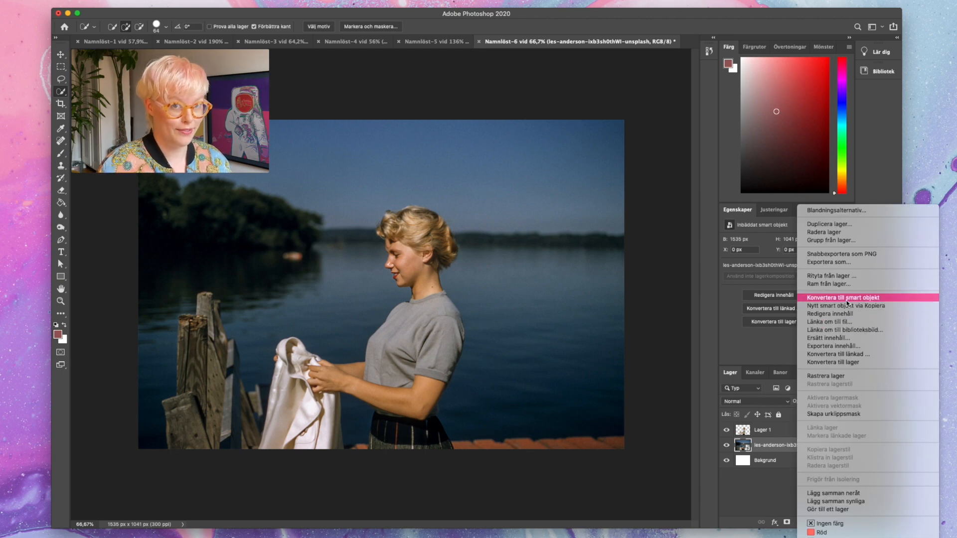
left_click(765, 448)
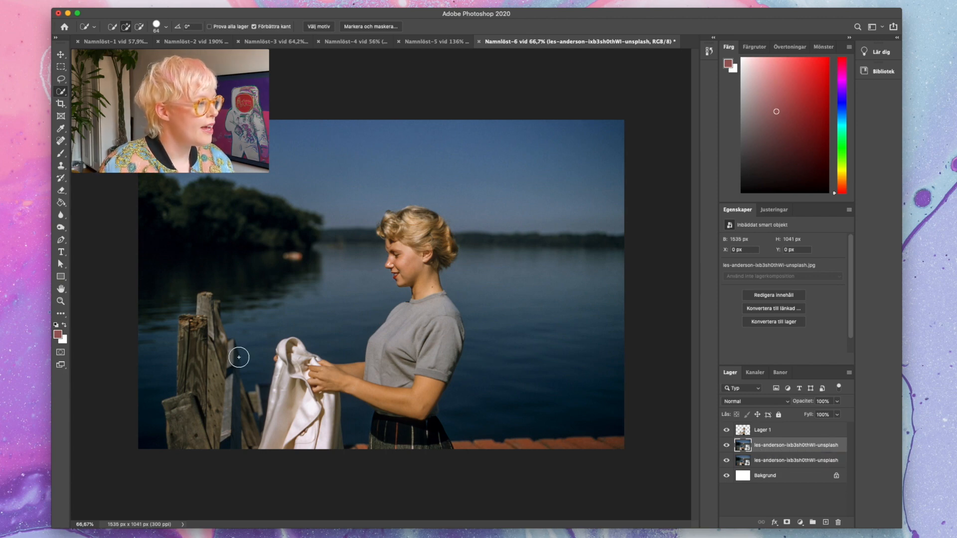
Hide the cutout and original photo layers and remove the woman from the rasterized duplicate using a larger Spot Healing Brush.
left_click(61, 142)
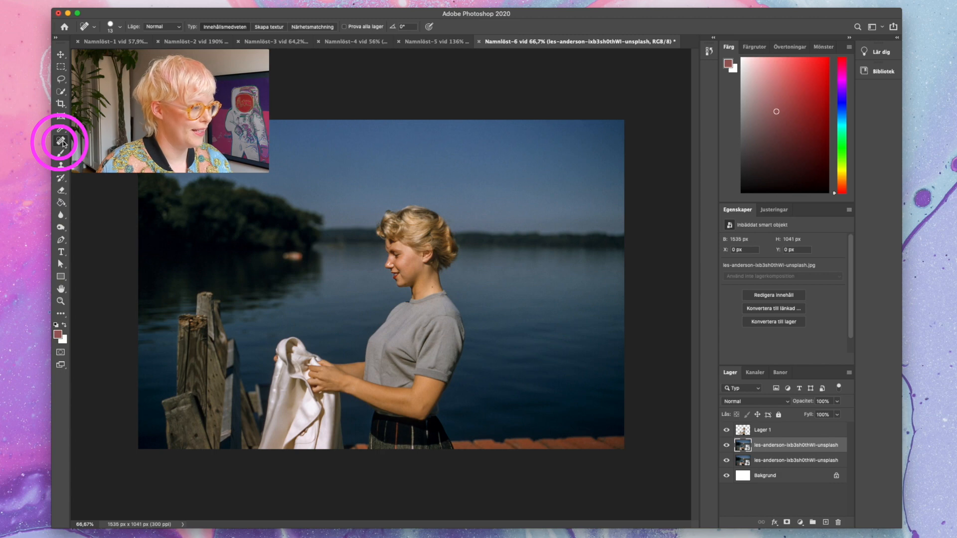
right_click(334, 239)
key("Escape")
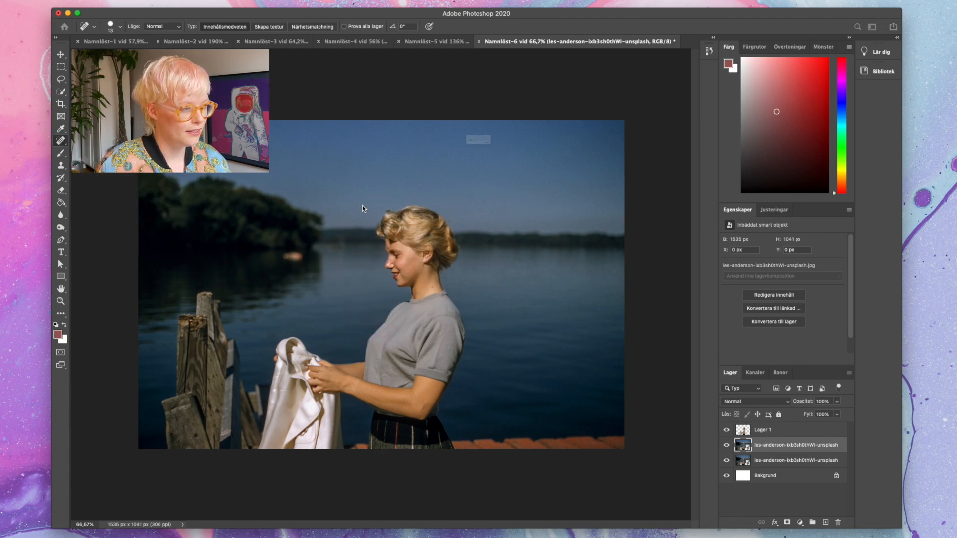
left_click(119, 29)
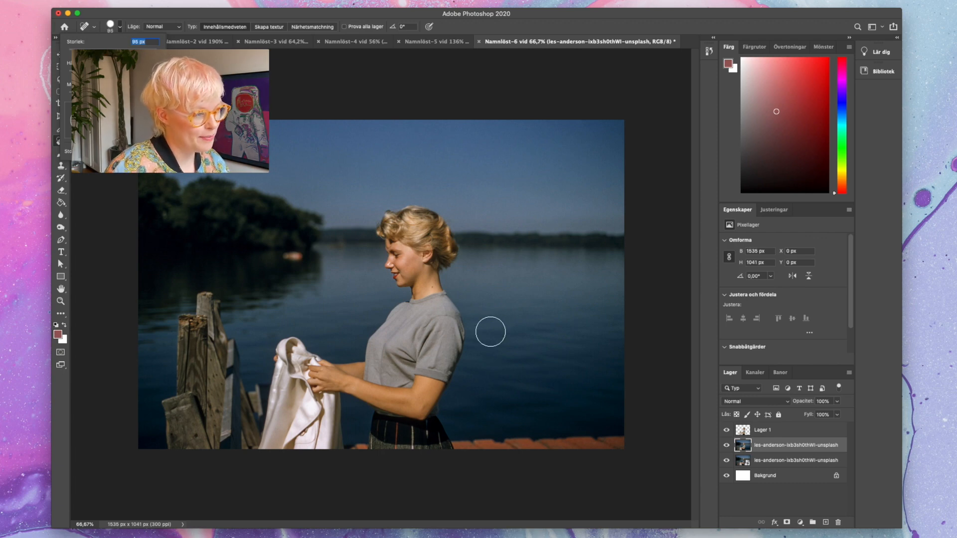
key("Return")
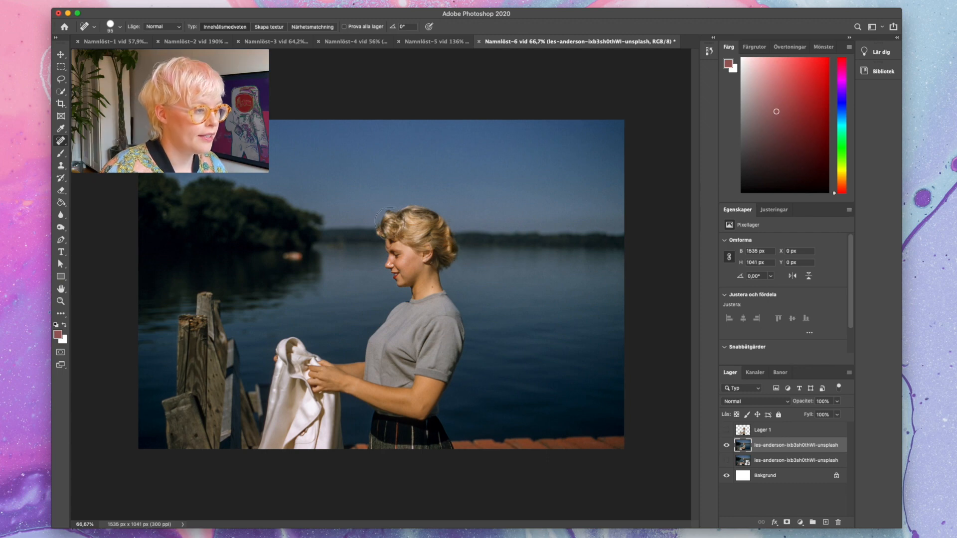
mouse_move(390, 221)
left_mouse_down()
mouse_move(438, 223)
mouse_move(446, 240)
mouse_move(442, 260)
mouse_move(403, 273)
mouse_move(388, 235)
mouse_move(420, 238)
mouse_move(426, 298)
mouse_move(418, 314)
mouse_move(401, 316)
mouse_move(369, 371)
mouse_move(305, 361)
mouse_move(387, 411)
mouse_move(381, 439)
mouse_move(395, 453)
mouse_move(441, 446)
mouse_move(418, 407)
mouse_move(410, 413)
mouse_move(395, 367)
mouse_move(426, 287)
left_mouse_up()
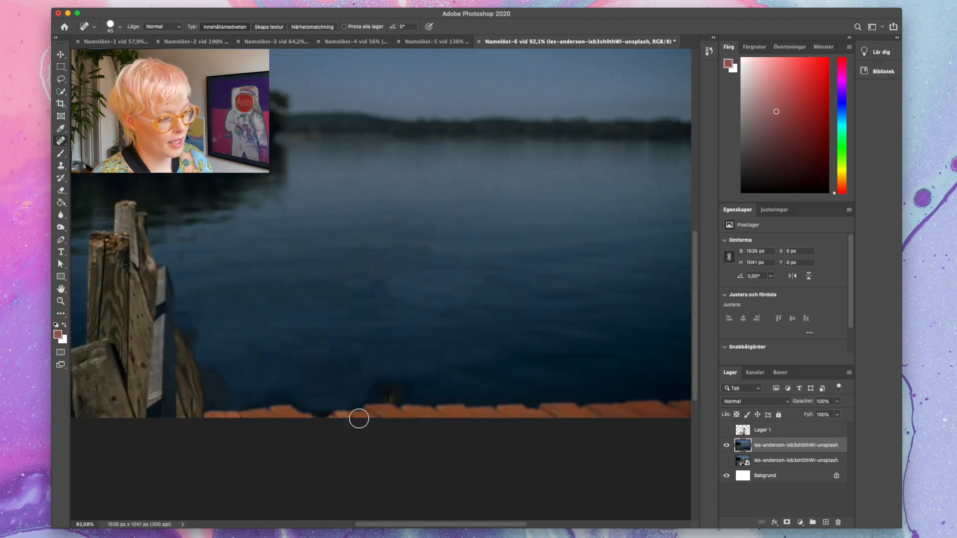
Repair the gap in the red dock edge with the Clone Stamp, sampling from the intact part of the dock.
left_click(62, 168)
left_click(298, 396)
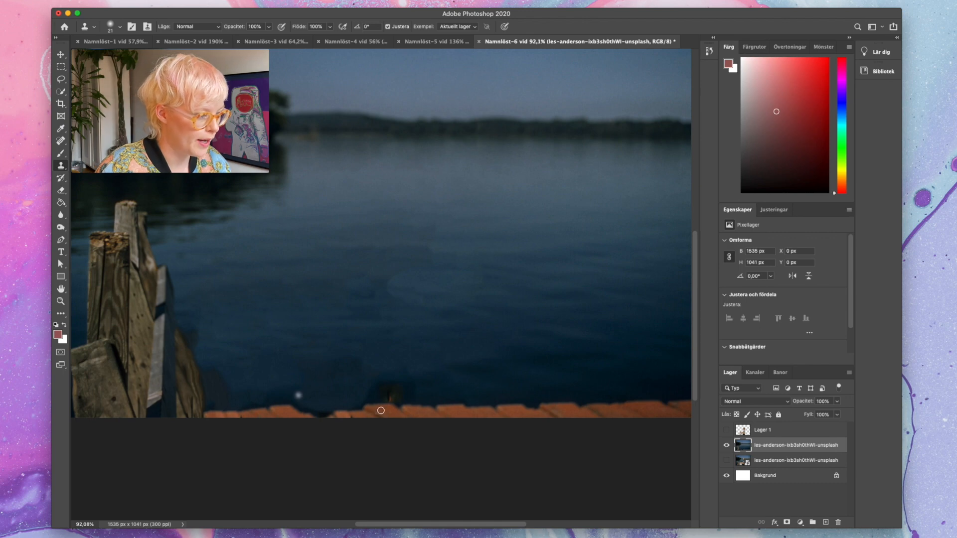
key("super+z")
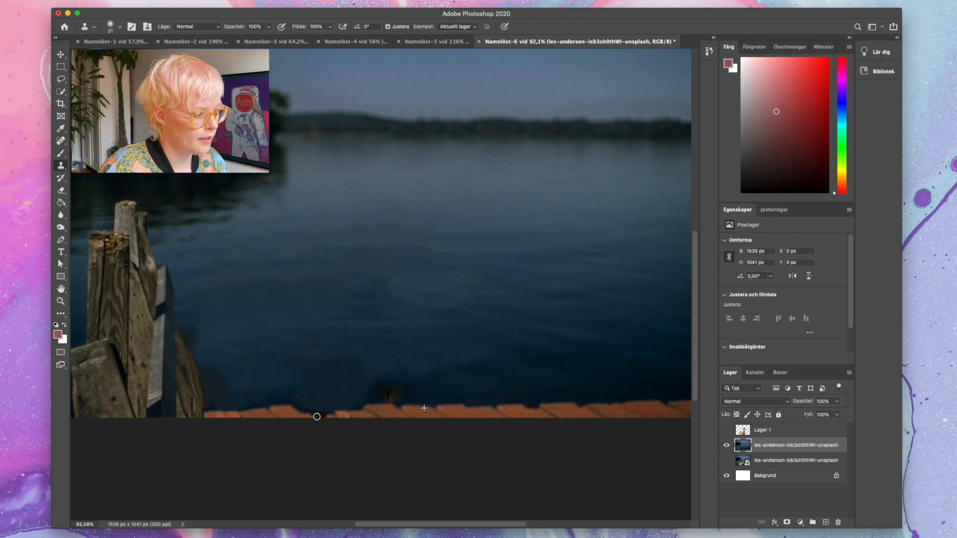
mouse_move(322, 417)
left_mouse_down()
mouse_move(305, 415)
mouse_move(330, 414)
mouse_move(305, 414)
left_mouse_up()
scroll(501, 341, "up", 3)
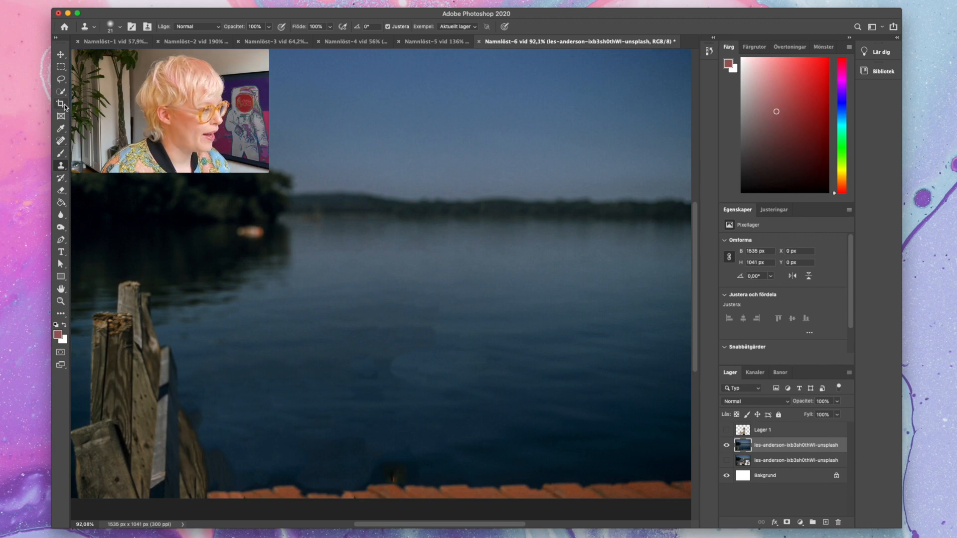
Select the wooden posts with Select Subject and extend the selection along the whole red dock edge.
left_click(60, 91)
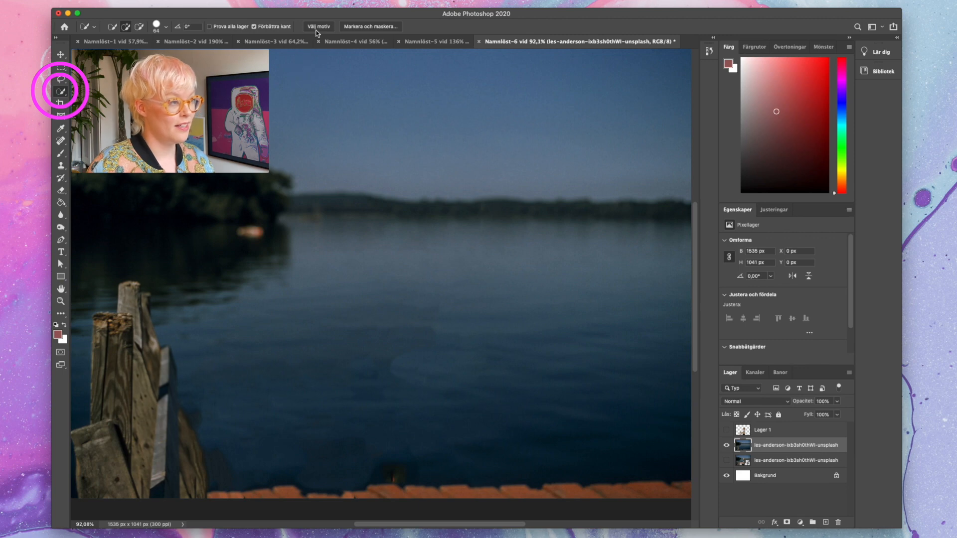
left_click(317, 27)
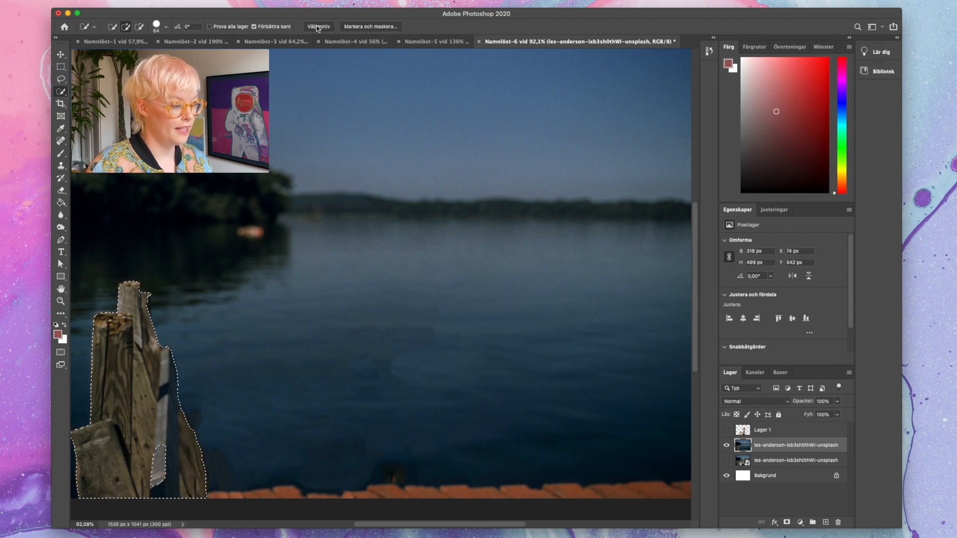
left_click_drag(163, 449, 161, 476)
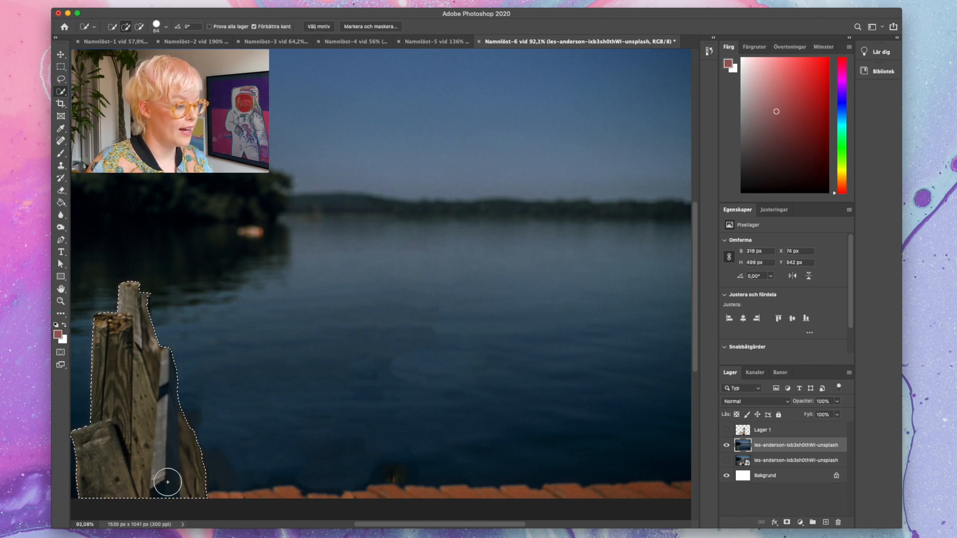
mouse_move(213, 504)
left_mouse_down()
mouse_move(371, 508)
mouse_move(681, 490)
left_mouse_up()
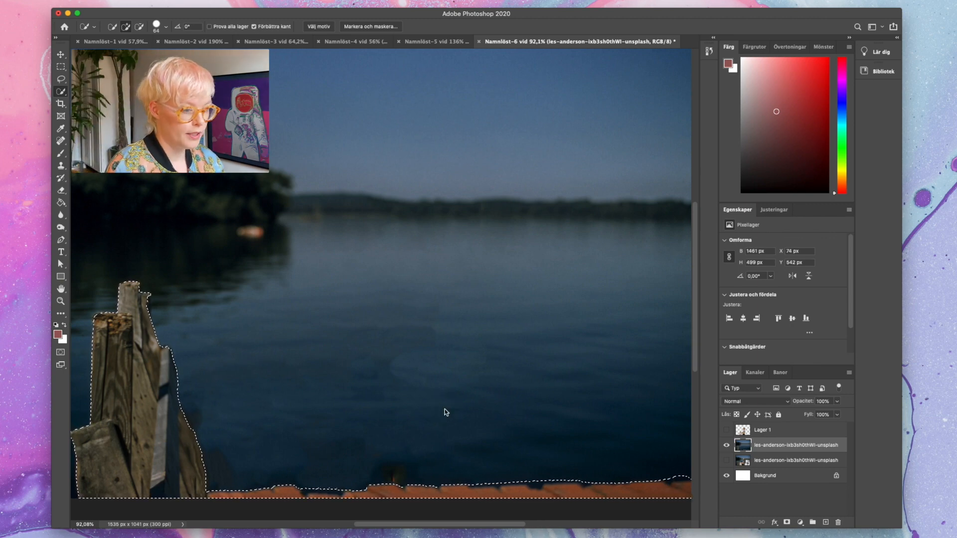
Copy the selected posts and dock onto a new layer and hide the retouched photo layer to check the cutout.
left_click(825, 522)
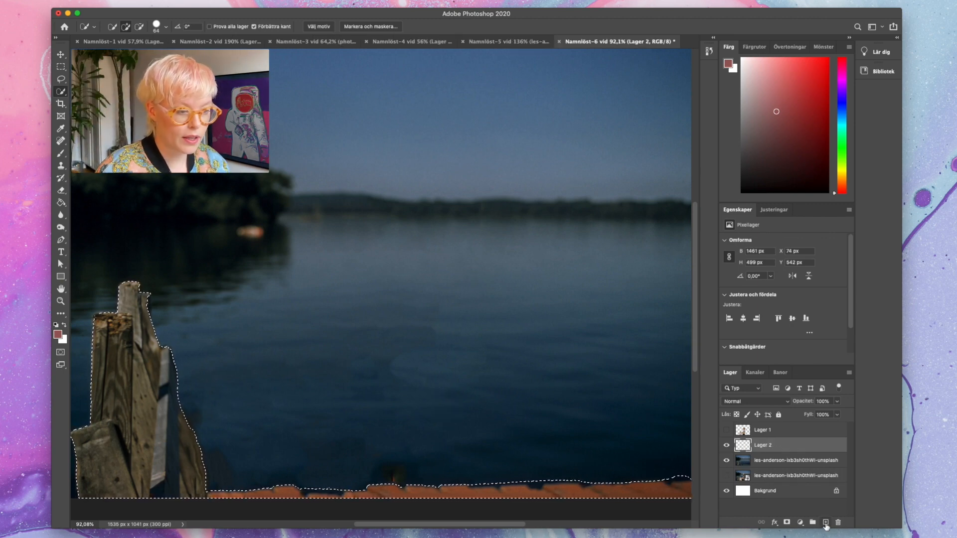
key("super+d")
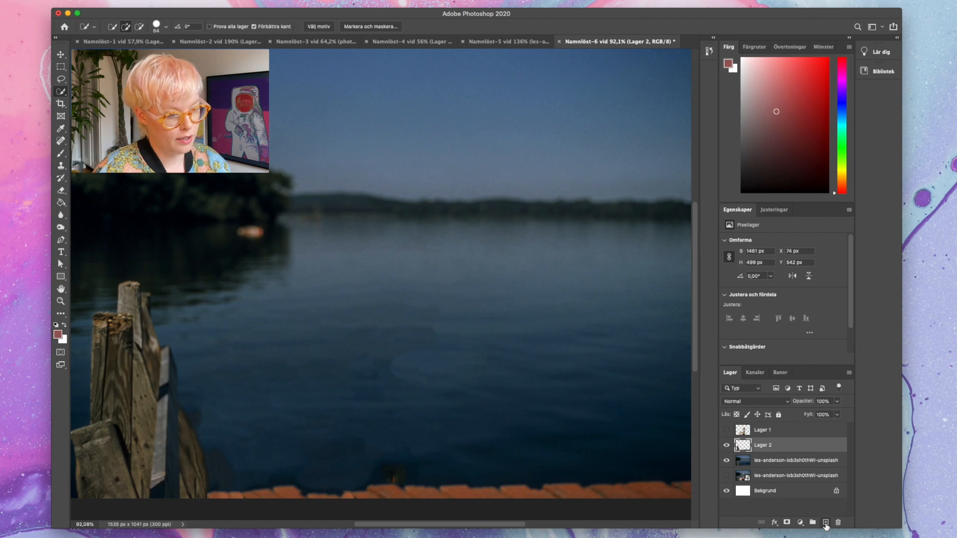
left_click(729, 460)
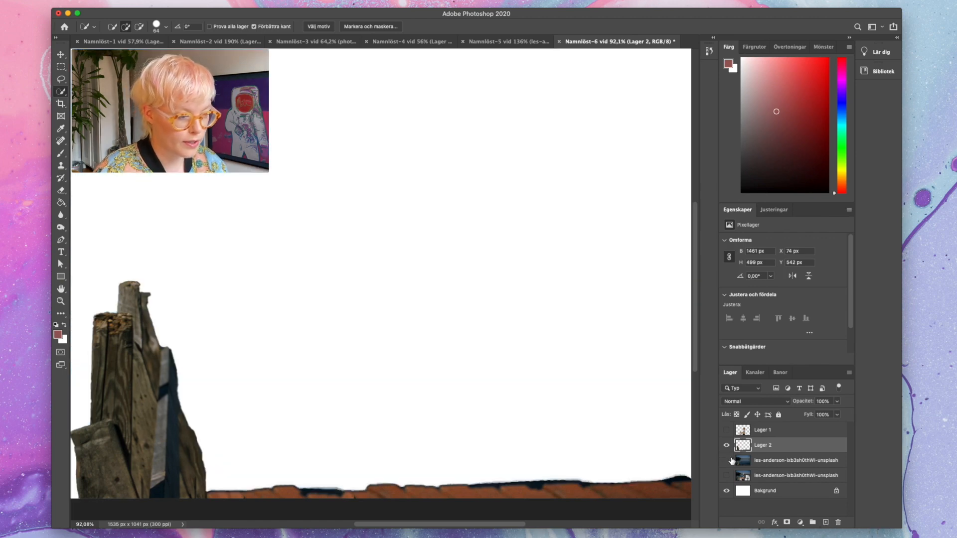
Toggle the visibility of the dock, woman and retouched background layers to inspect each one separately.
left_click(727, 445)
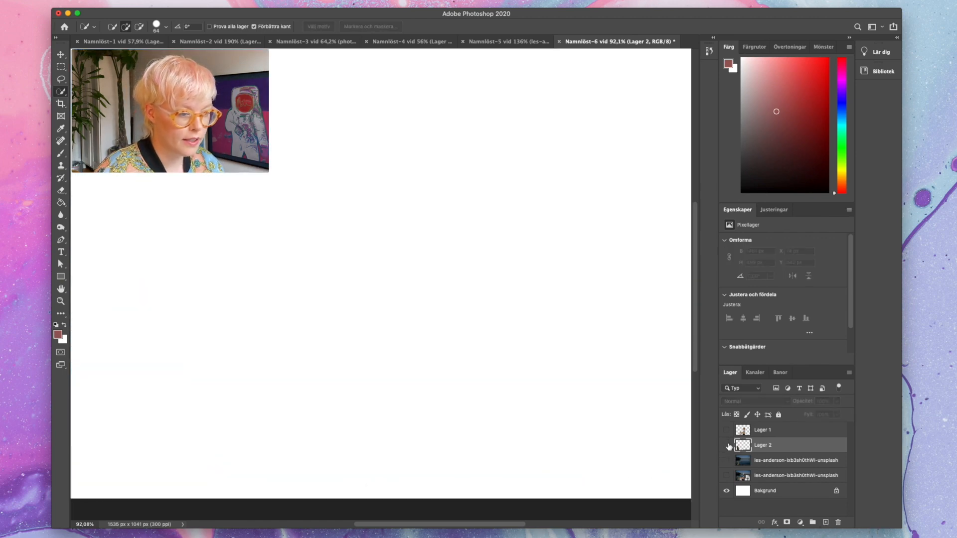
left_click(727, 430)
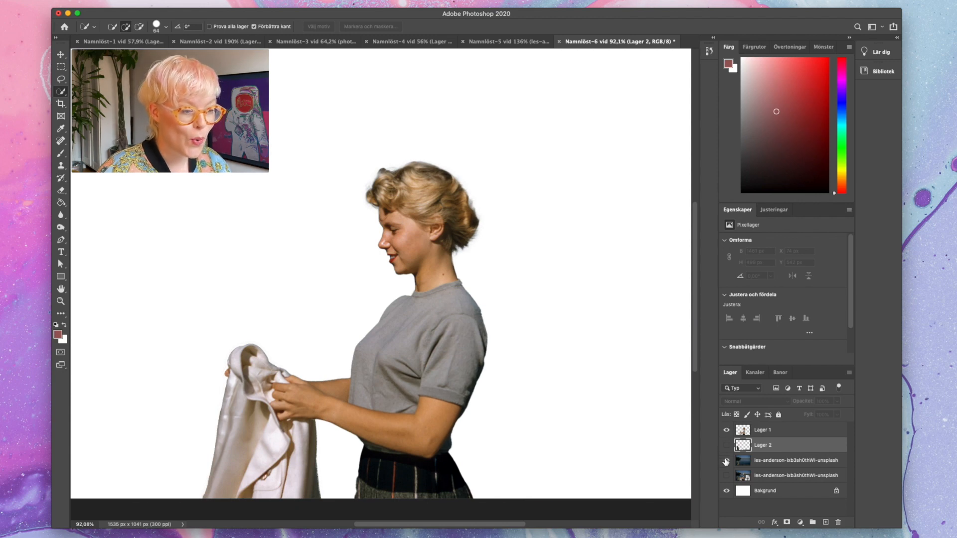
left_click(727, 460)
left_click(727, 432)
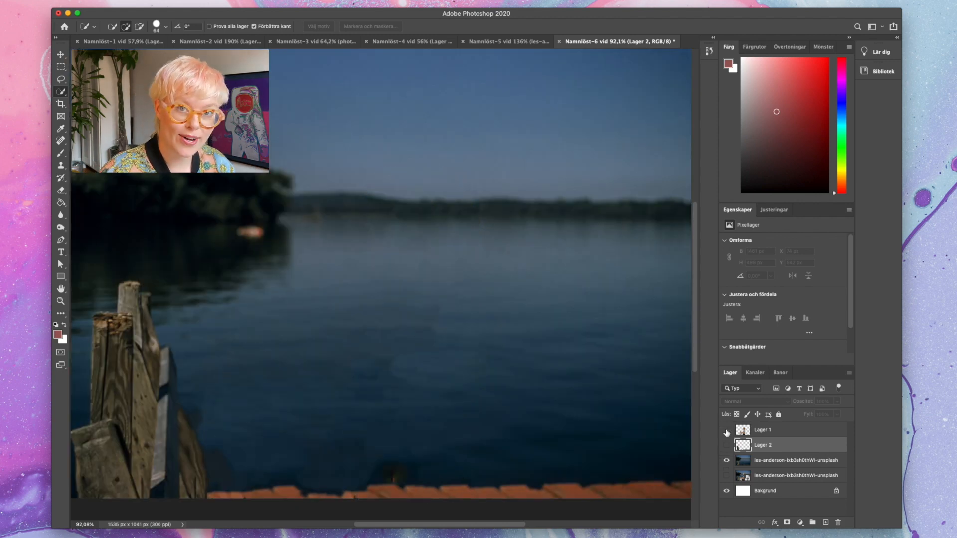
Quick-export the woman layer, Lager 1, as a PNG with the Downloads folder as the destination.
right_click(803, 431)
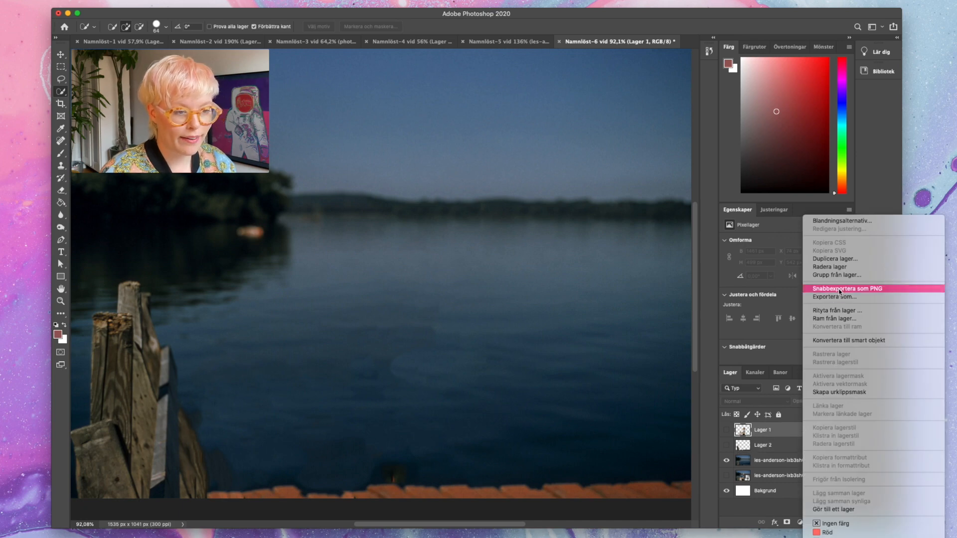
left_click(840, 293)
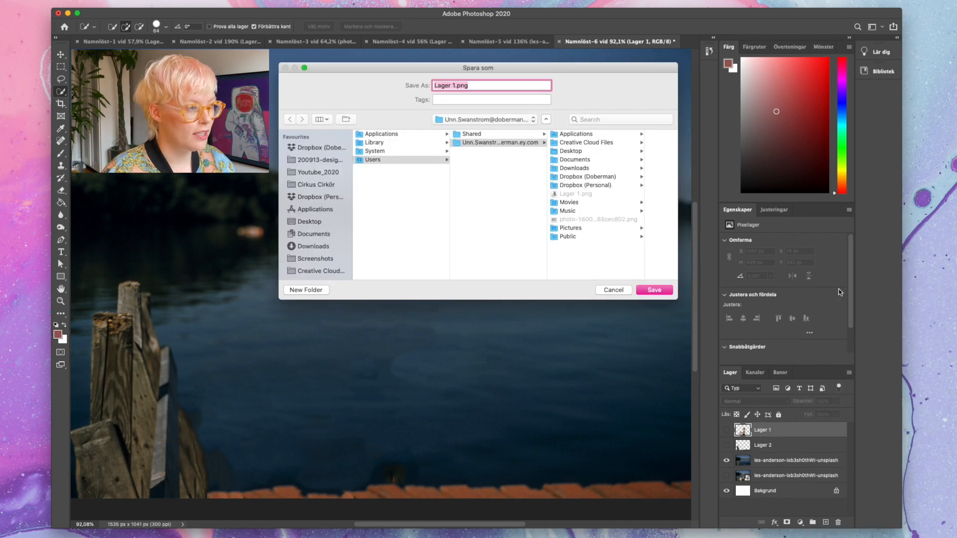
left_click(305, 247)
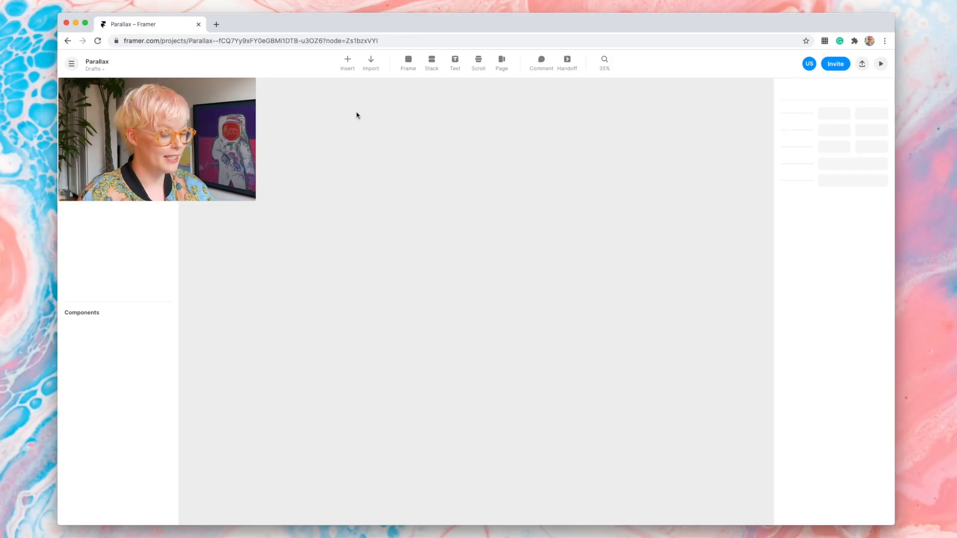
In Framer's Parallax project, add a MacBook Pro frame and import the lake background, dock and woman images onto the canvas.
key("f")
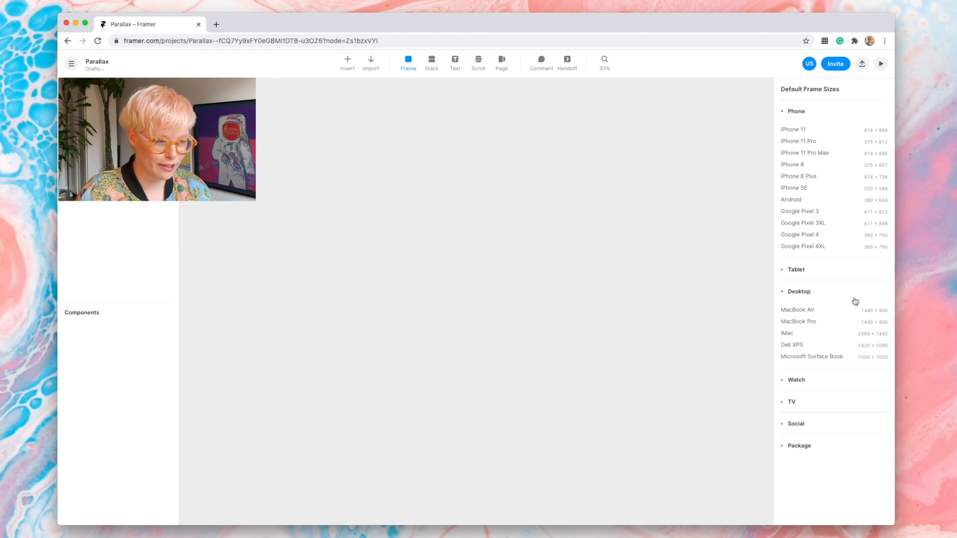
left_click(820, 325)
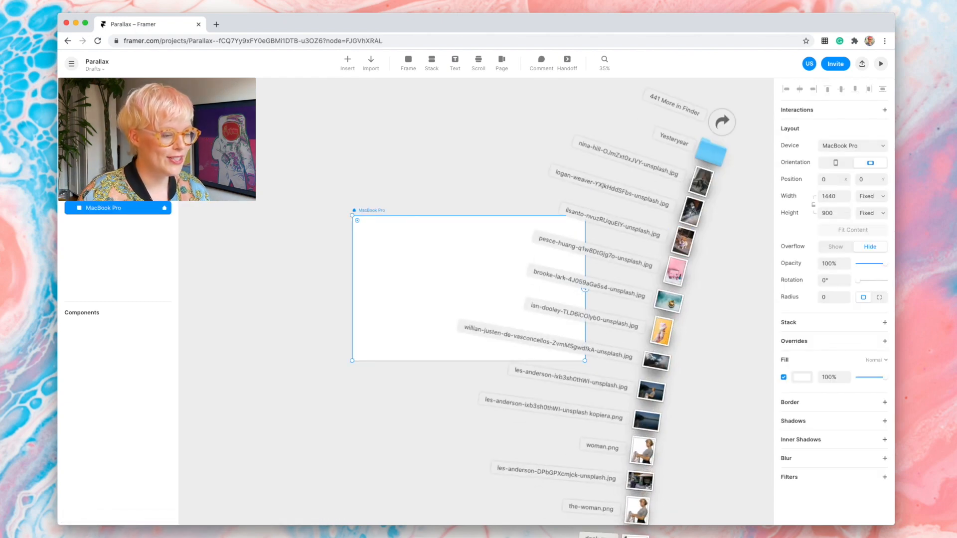
left_click_drag(646, 421, 688, 249)
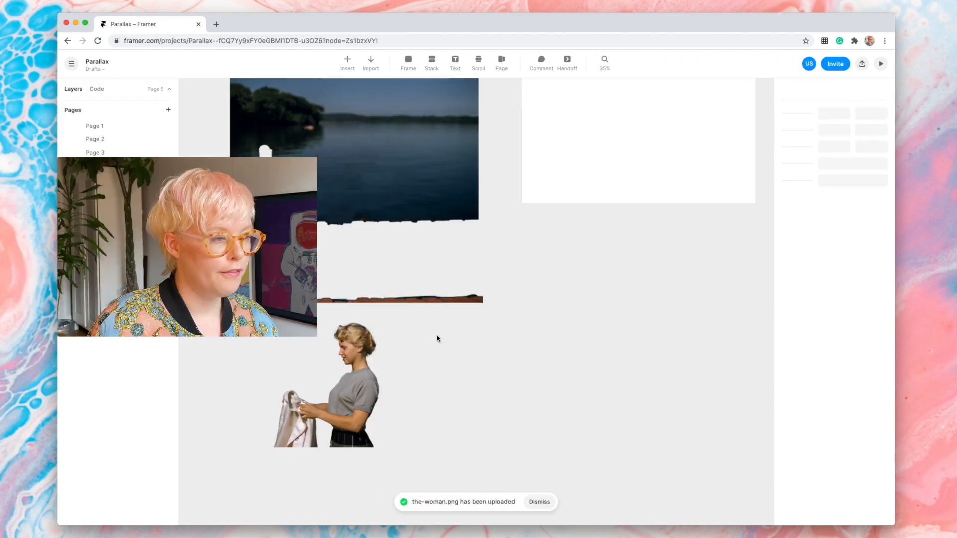
scroll(437, 338, "right", 2)
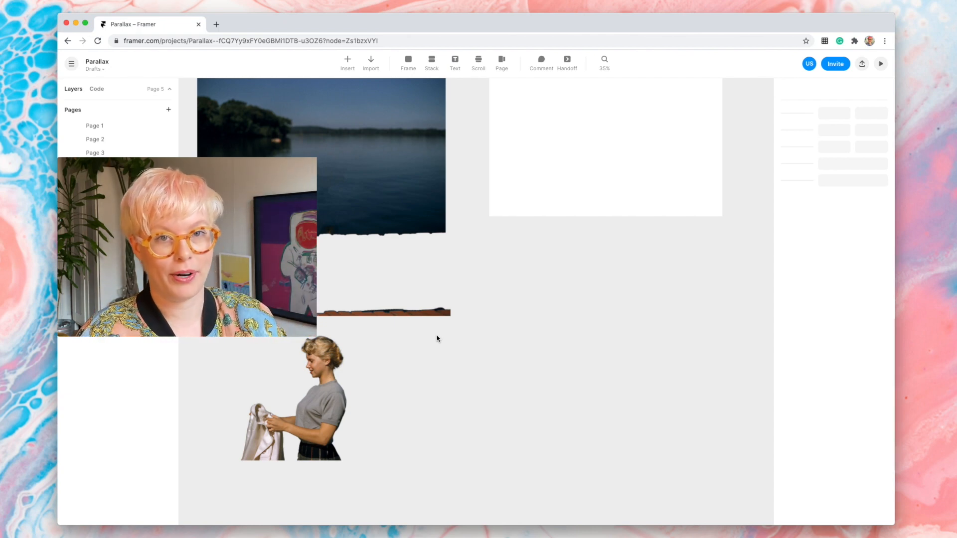
Find the Parallax: Scroll Effects package among the public packages and install it in the project.
scroll(635, 289, "up", 2)
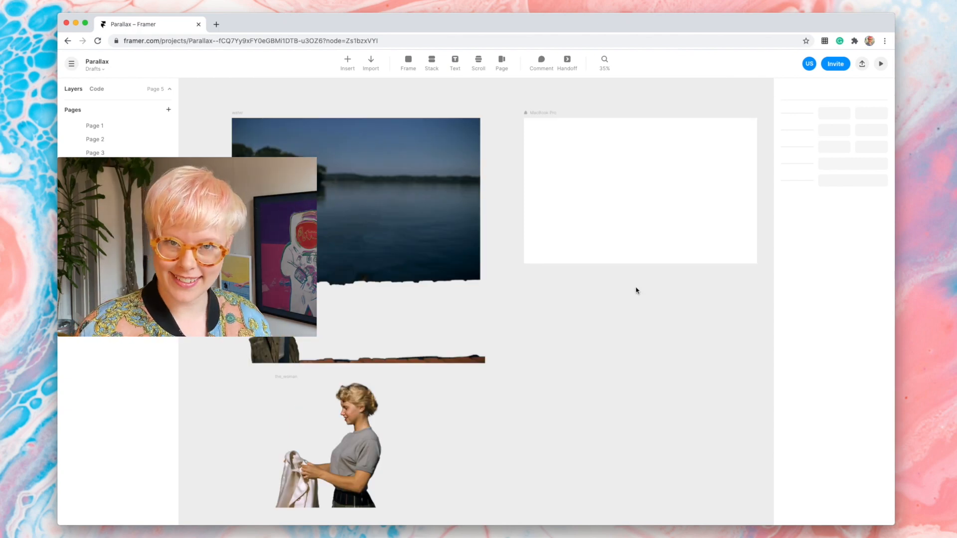
left_click(350, 65)
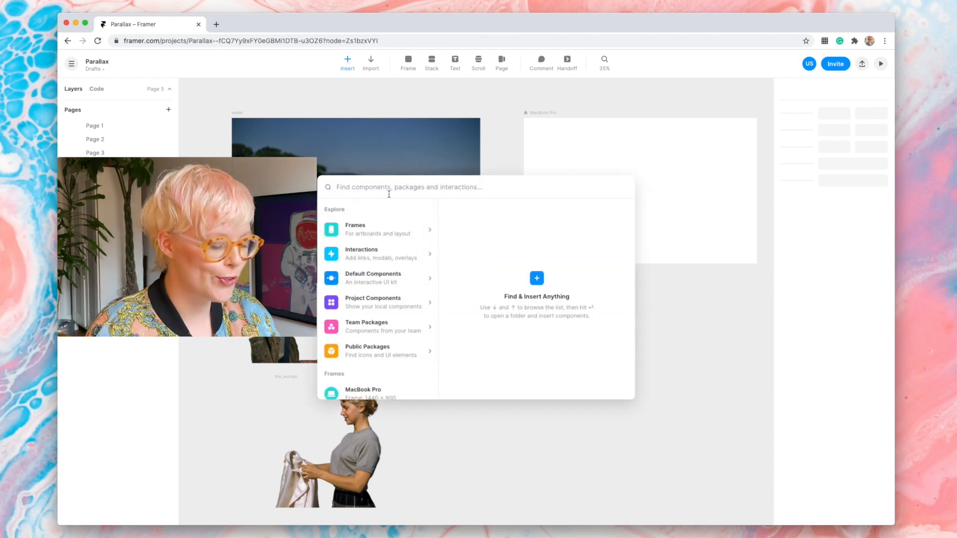
type("parallax")
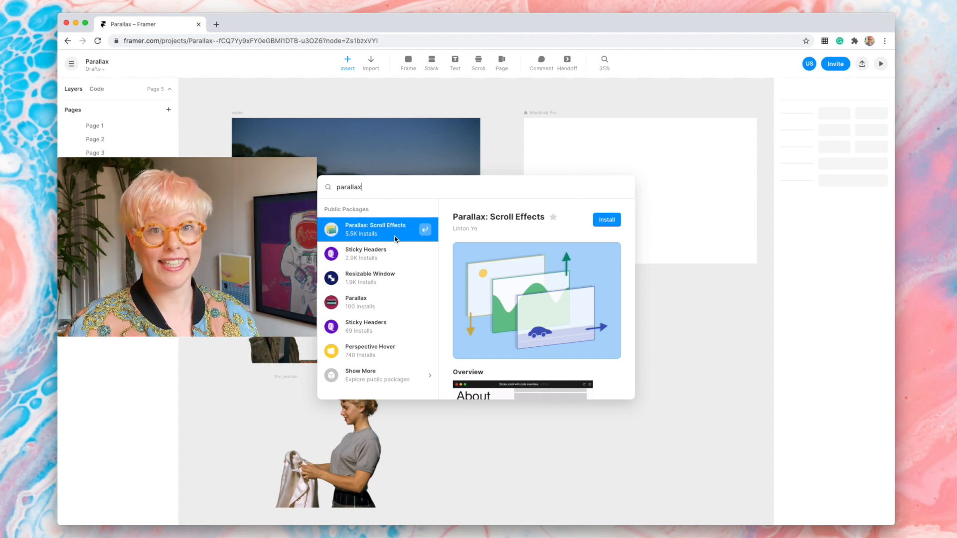
left_click(613, 222)
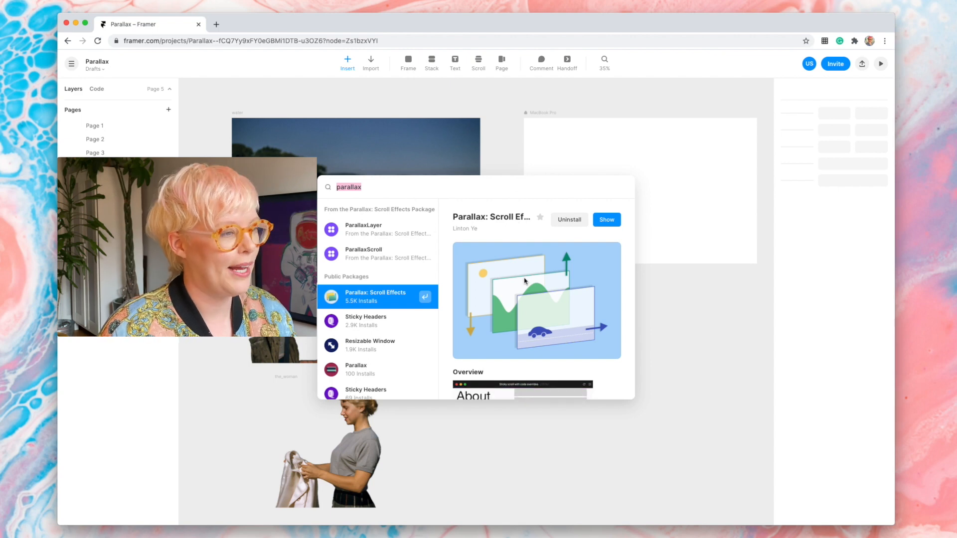
Insert a ParallaxLayer into the MacBook Pro frame, connected to the lake background image and fitted to its content.
left_click(382, 237)
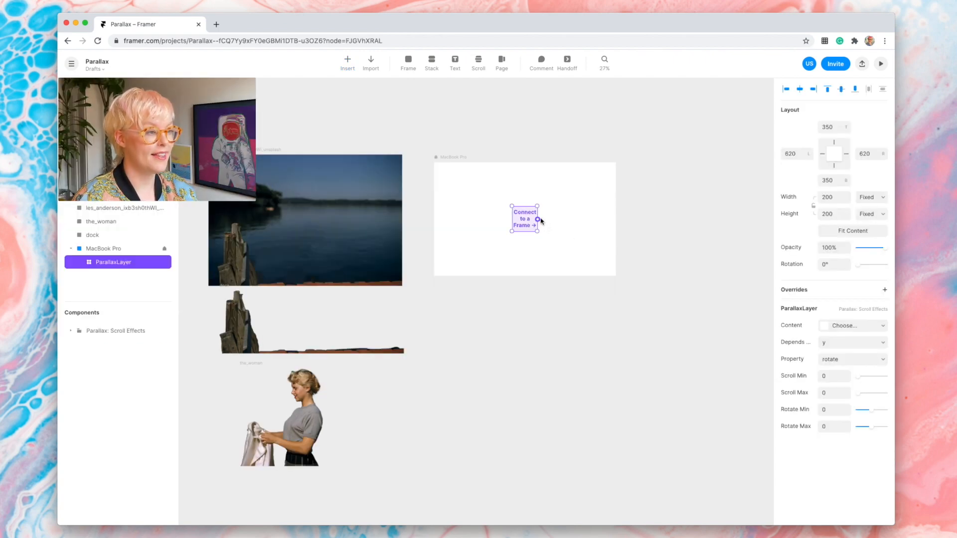
left_click_drag(537, 219, 386, 226)
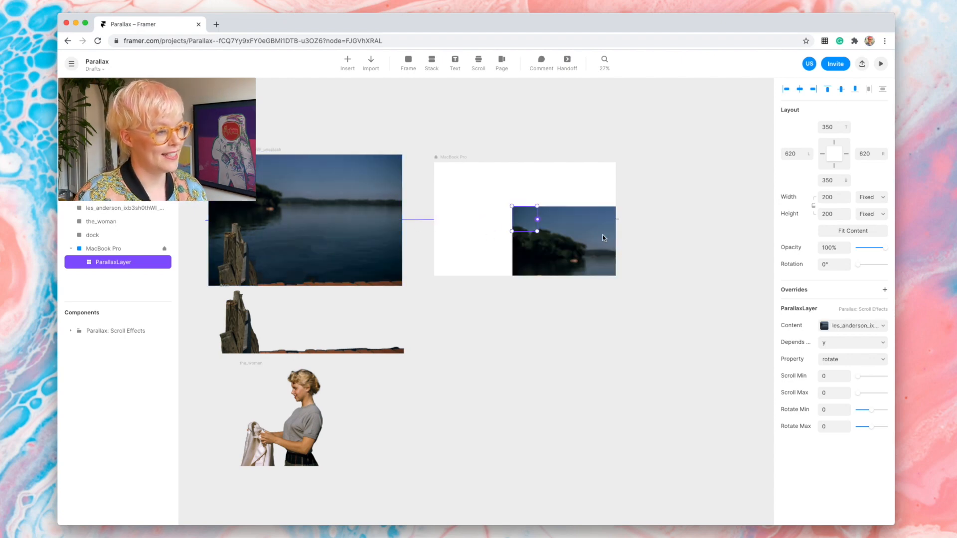
left_click(850, 230)
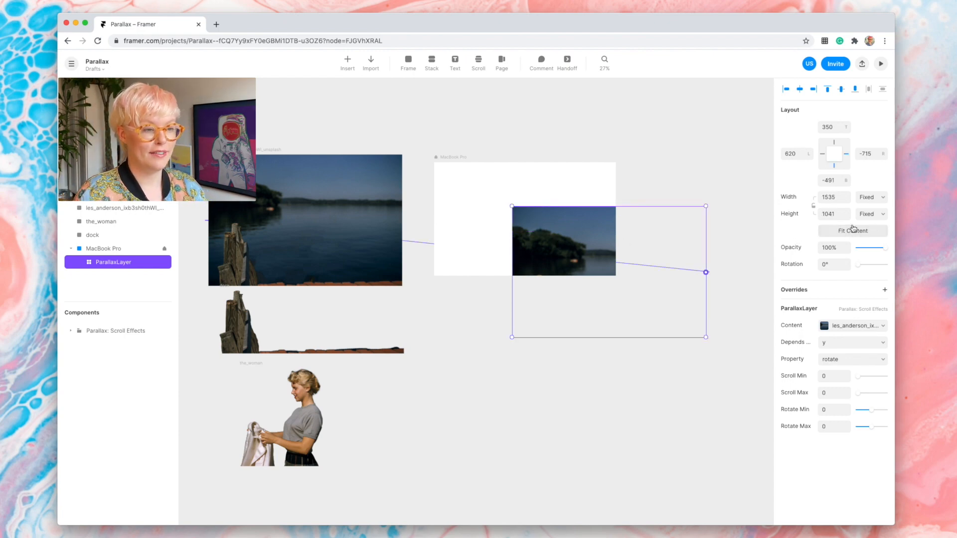
Move the lake parallax layer over the MacBook Pro frame and centre it horizontally and vertically.
left_click_drag(588, 234, 515, 202)
left_click(799, 89)
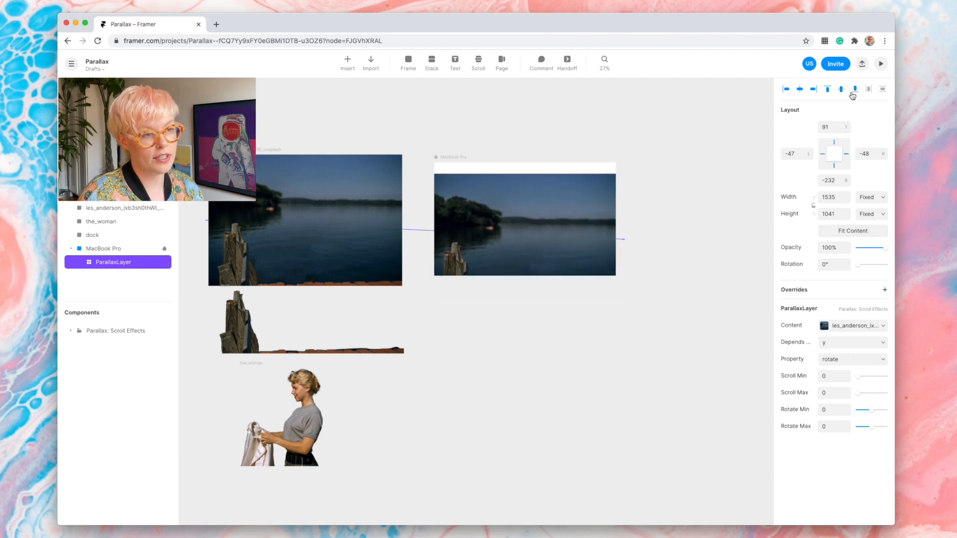
left_click(841, 88)
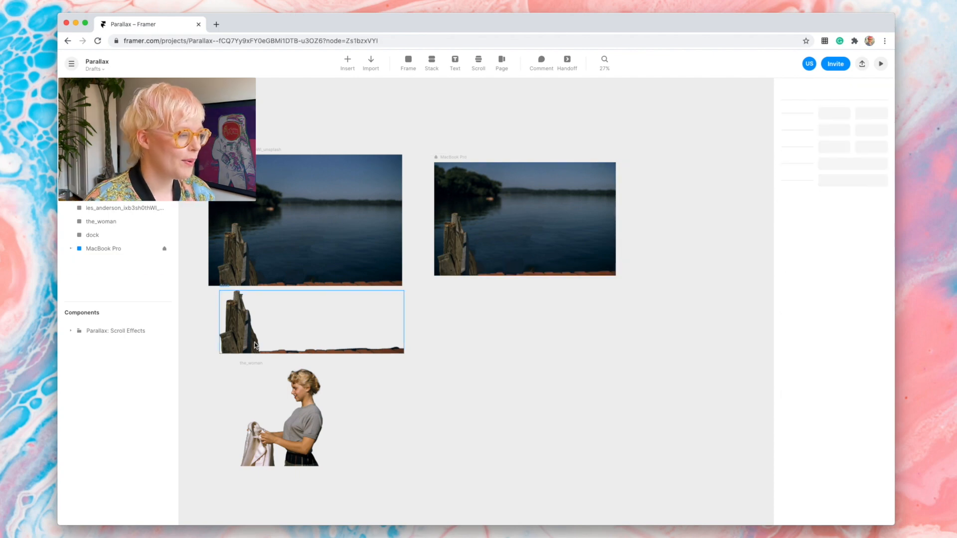
Add a second ParallaxLayer to the MacBook Pro frame, connected to the dock image and fitted to its content.
left_click(347, 59)
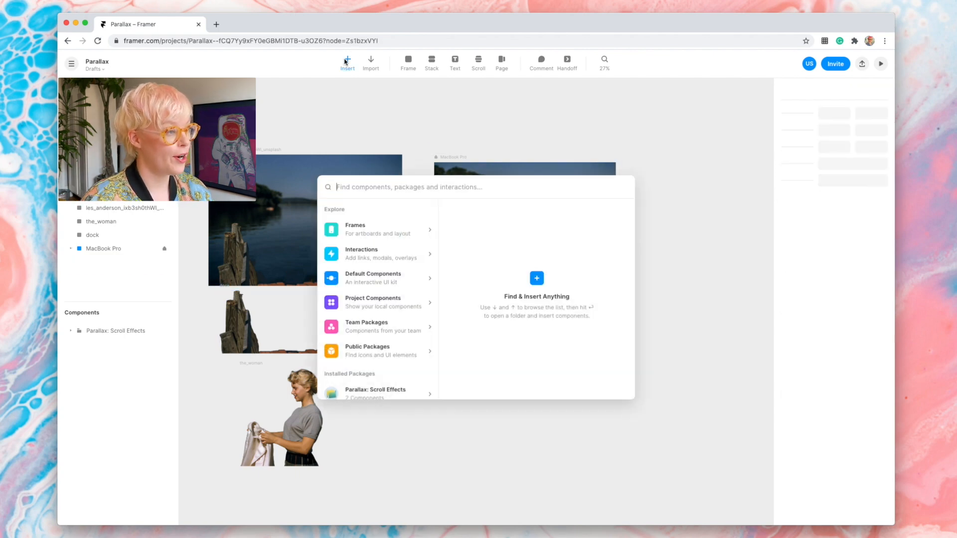
type("par")
left_click(383, 230)
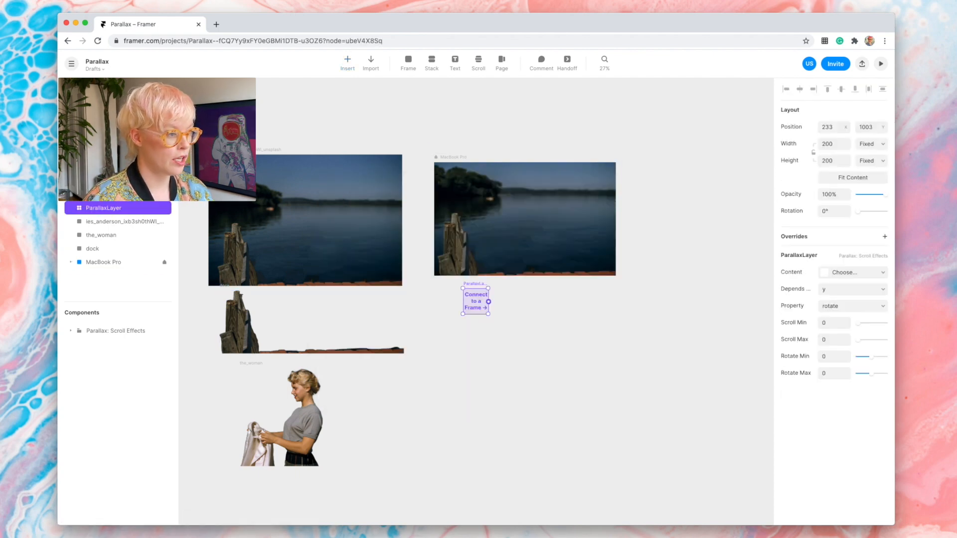
left_click_drag(480, 309, 243, 335)
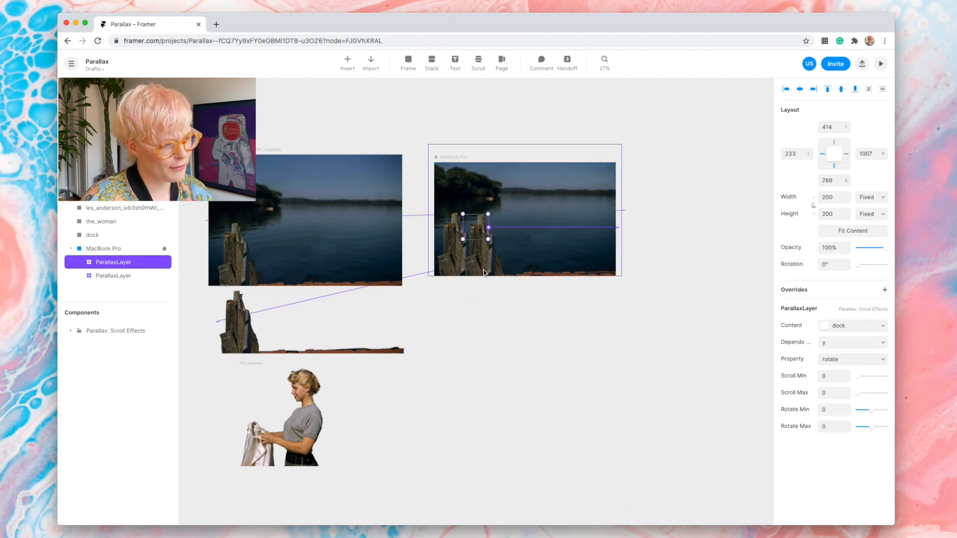
left_click(854, 232)
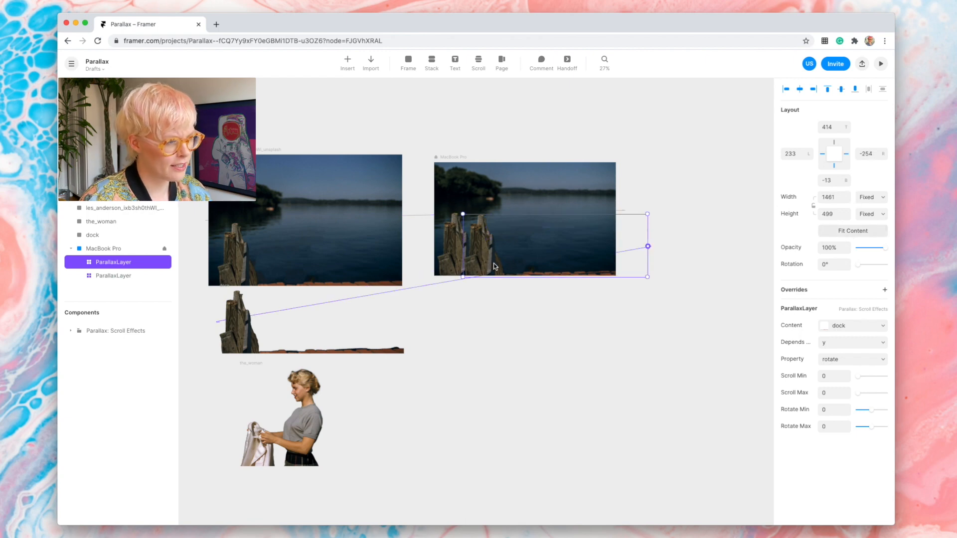
Position the dock parallax layer over the posts in the lake image, with offsets of 27 left and 0 bottom.
scroll(462, 261, "up", 5)
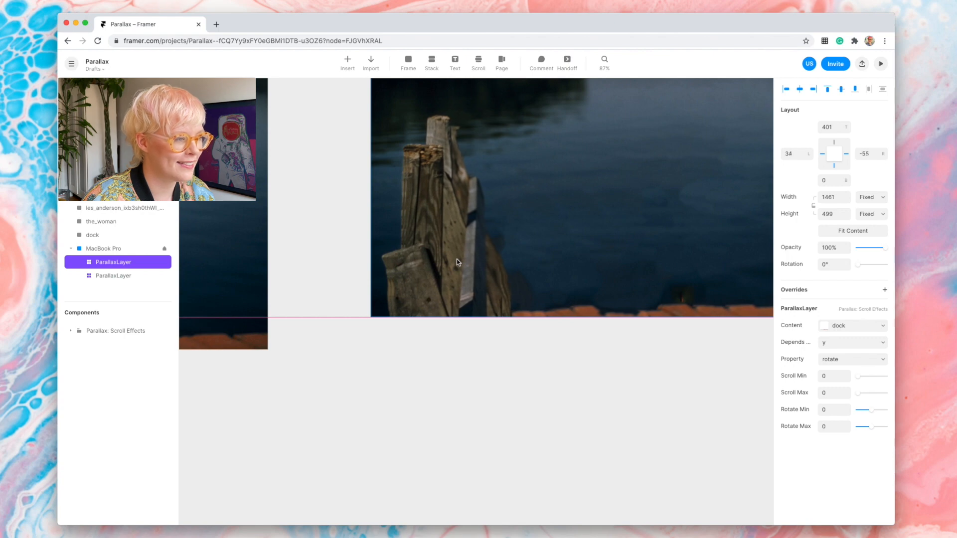
scroll(458, 262, "down", 4)
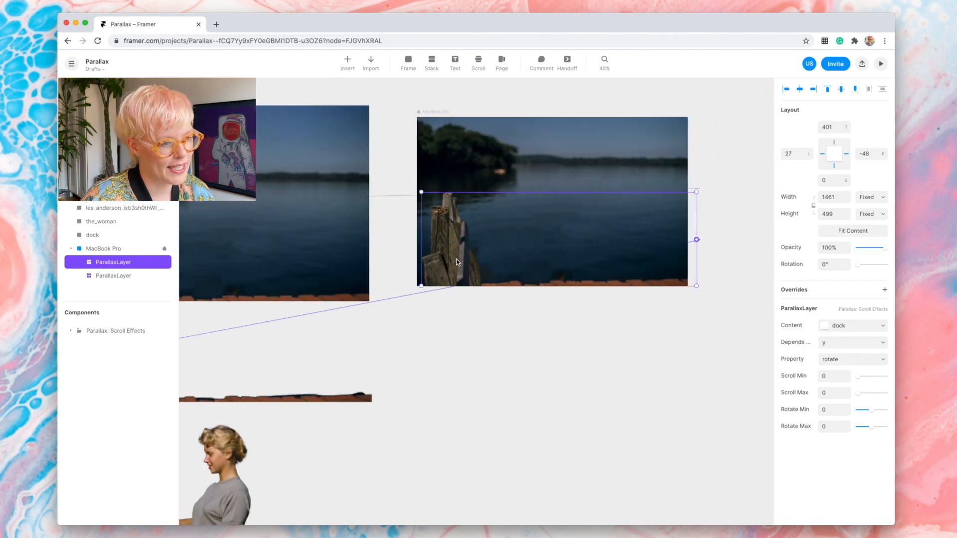
scroll(457, 262, "down", 3)
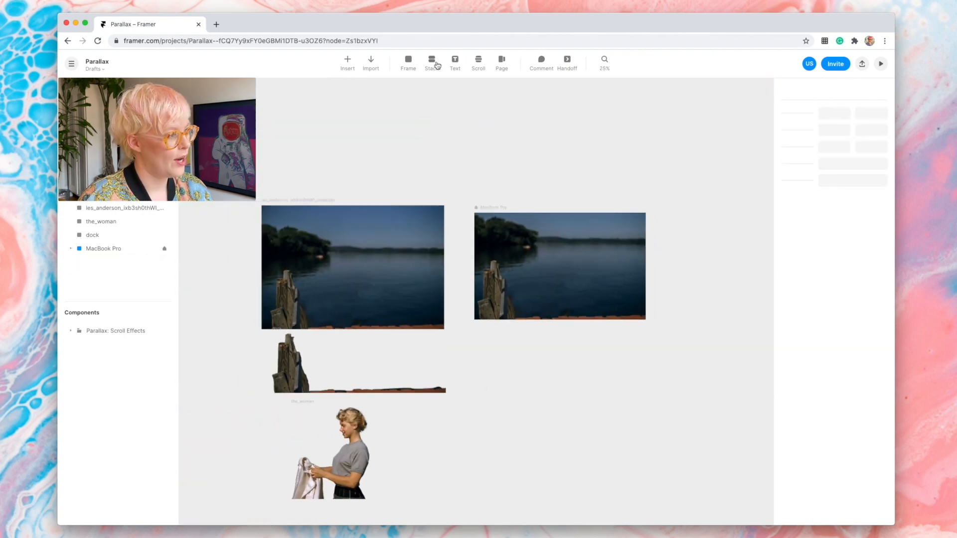
Add a third ParallaxLayer connected to the woman image and tighten its bounds around her to about 687 × 778.
left_click(345, 61)
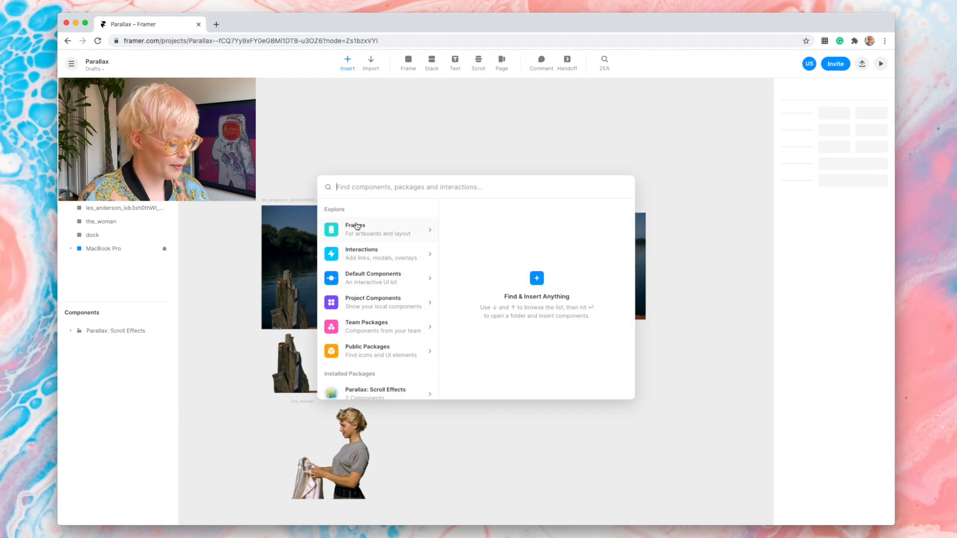
type("para")
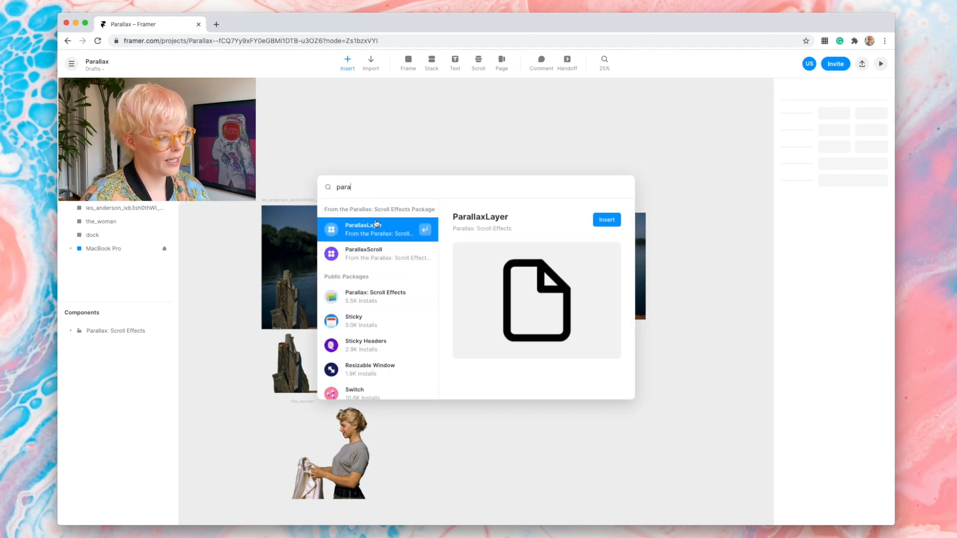
key("Return")
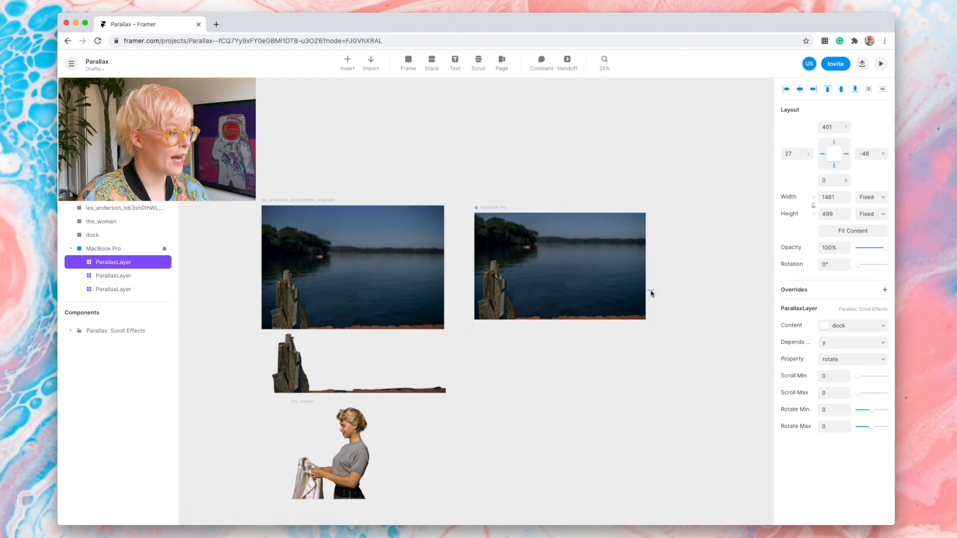
left_click_drag(651, 291, 360, 441)
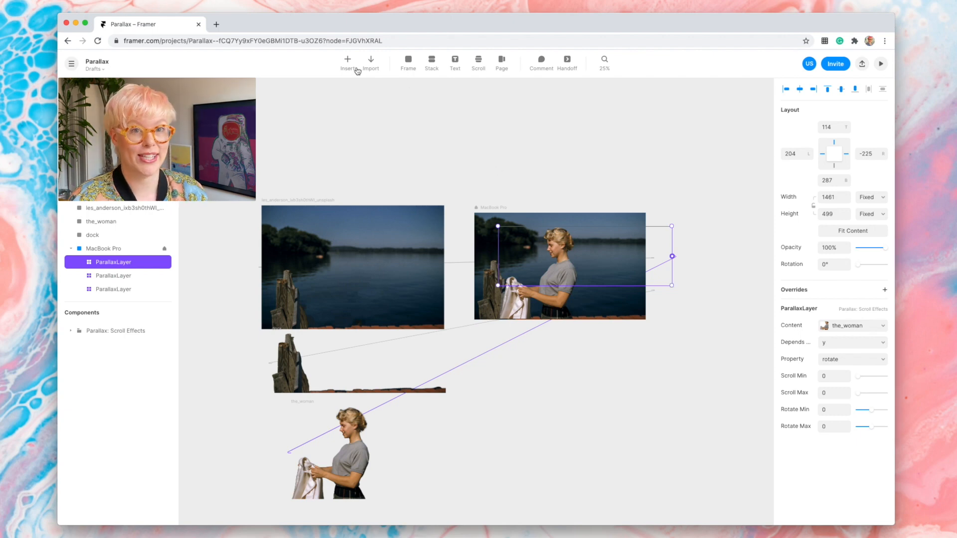
left_click(846, 230)
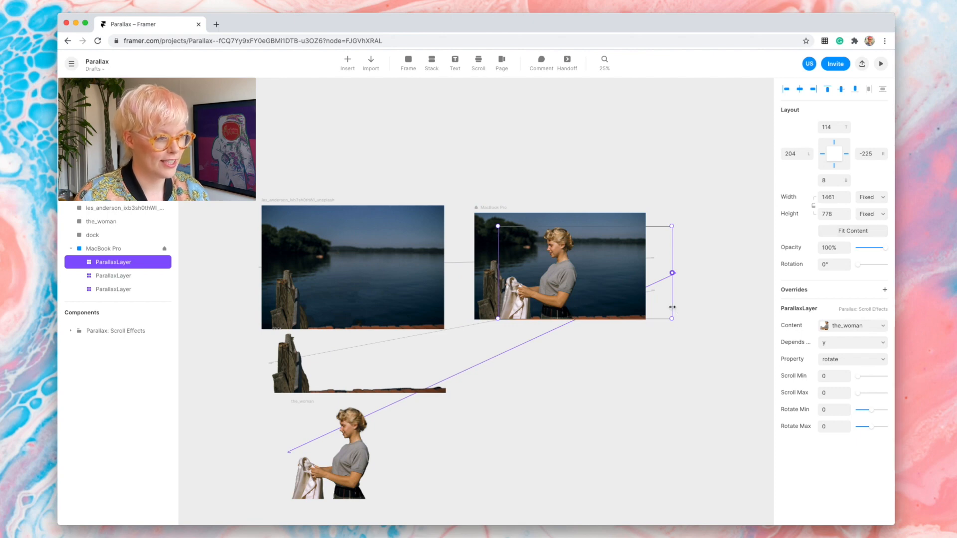
left_click_drag(672, 306, 578, 309)
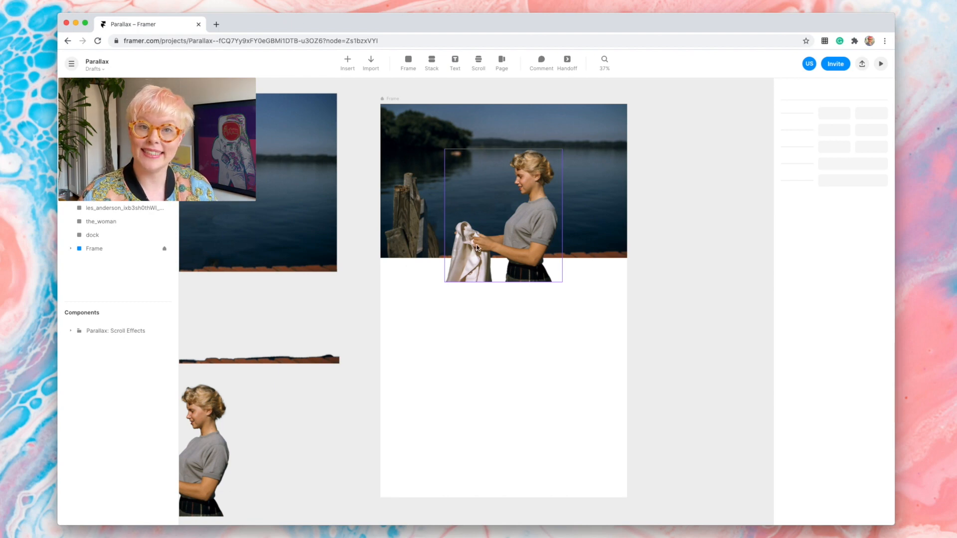
Select the woman's parallax layer in the frame and set its animated Property to y.
left_click(477, 247)
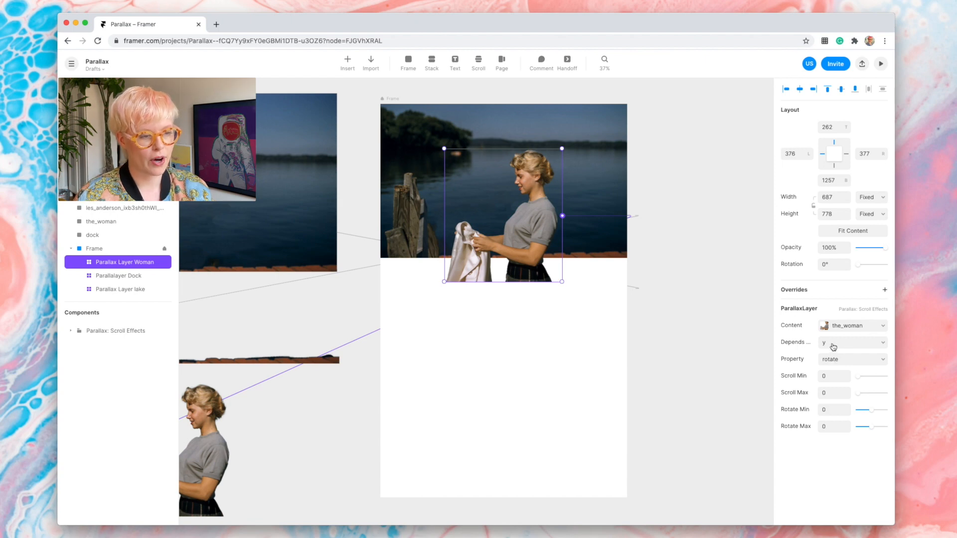
left_click(836, 362)
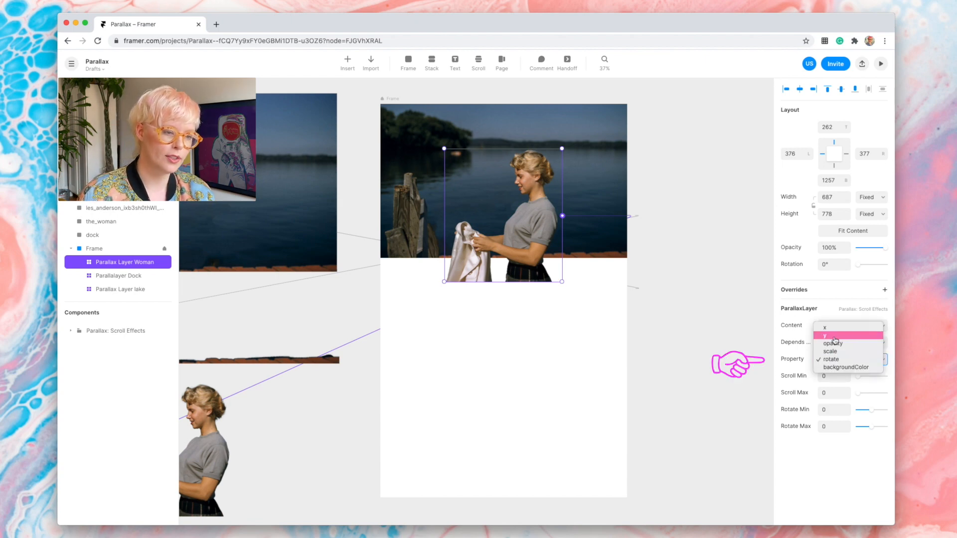
left_click(835, 338)
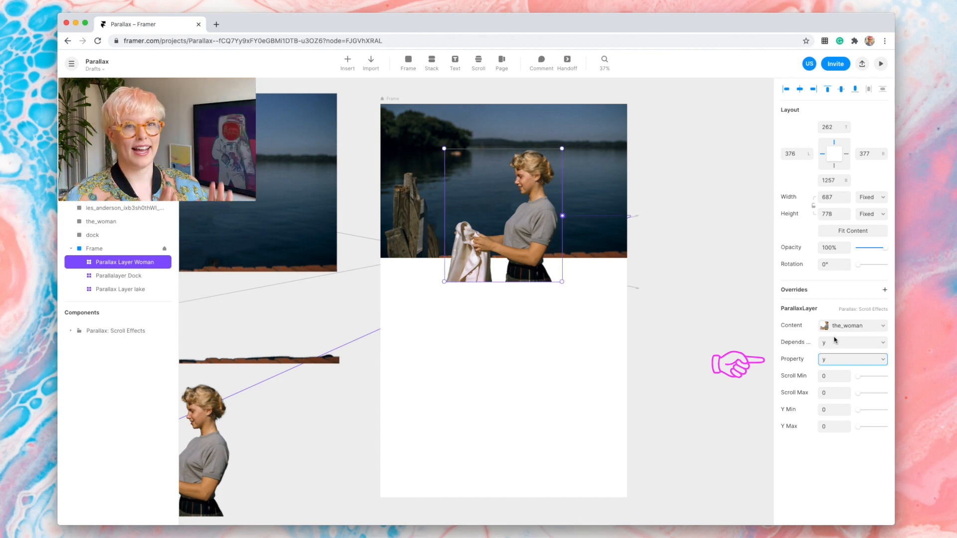
left_click(834, 359)
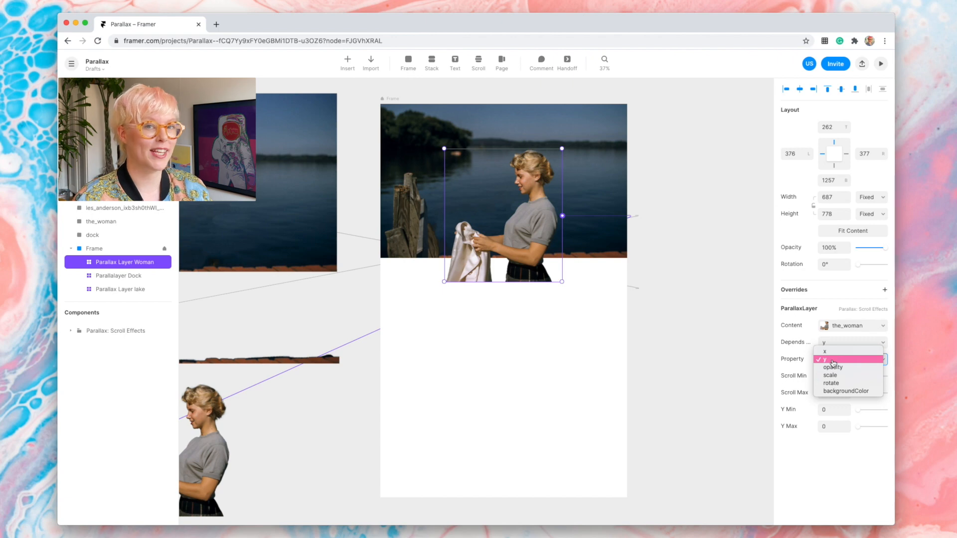
left_click(833, 362)
Set the woman layer's Scroll Max to 800.
left_click(831, 375)
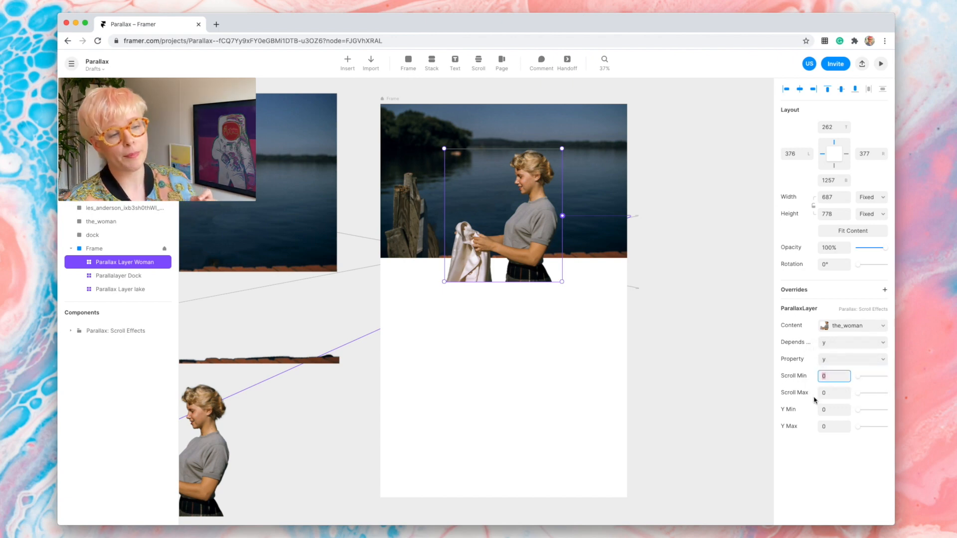
left_click(826, 395)
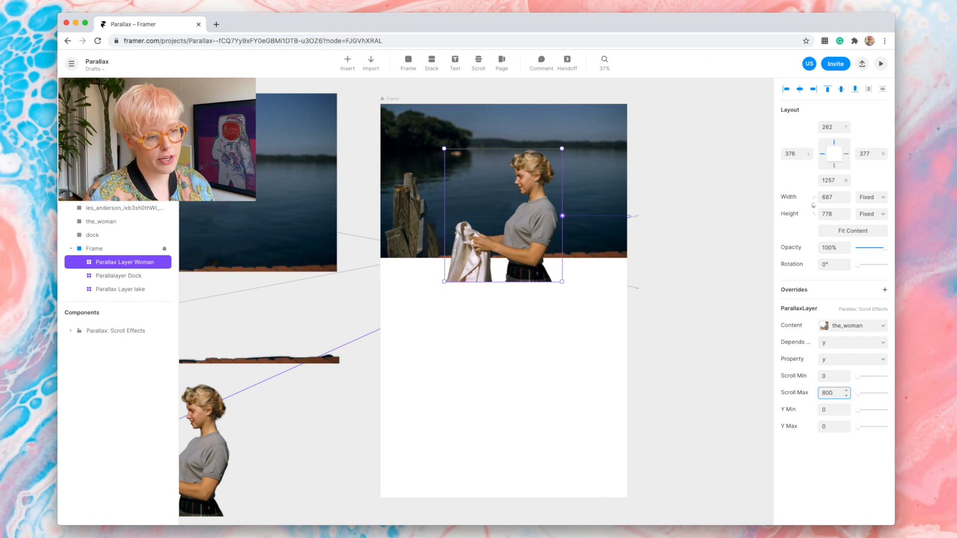
key("Return")
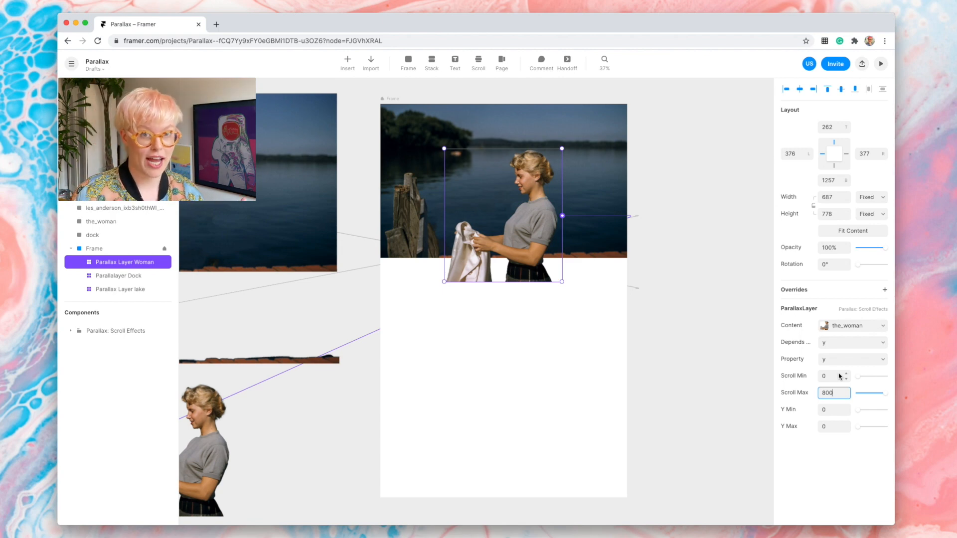
double_click(830, 395)
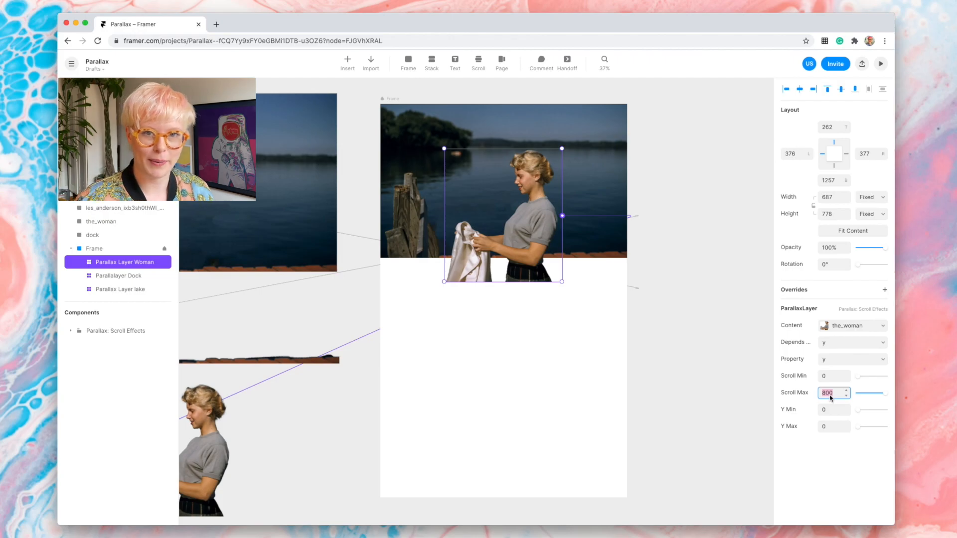
Set the woman layer's Y Max to -120.
left_click(834, 410)
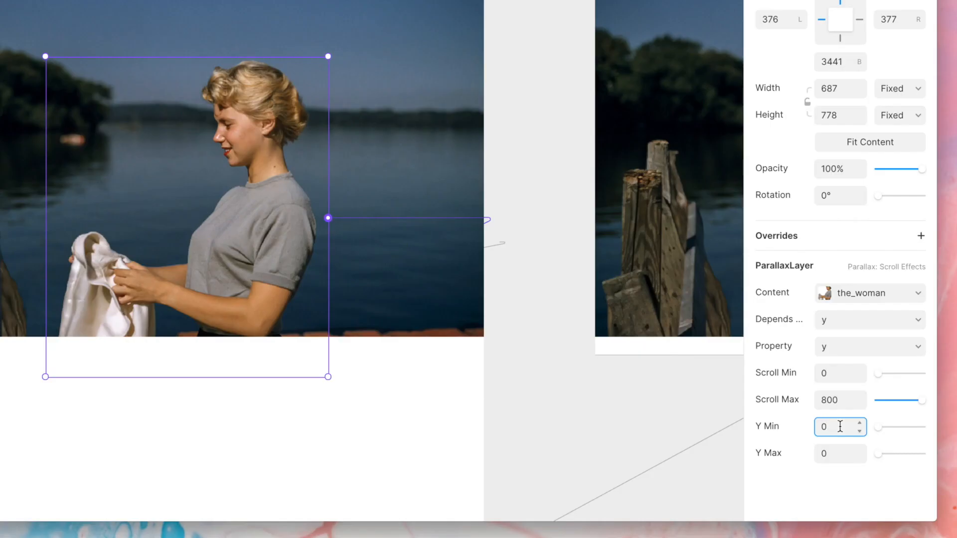
left_click(843, 453)
type("-120")
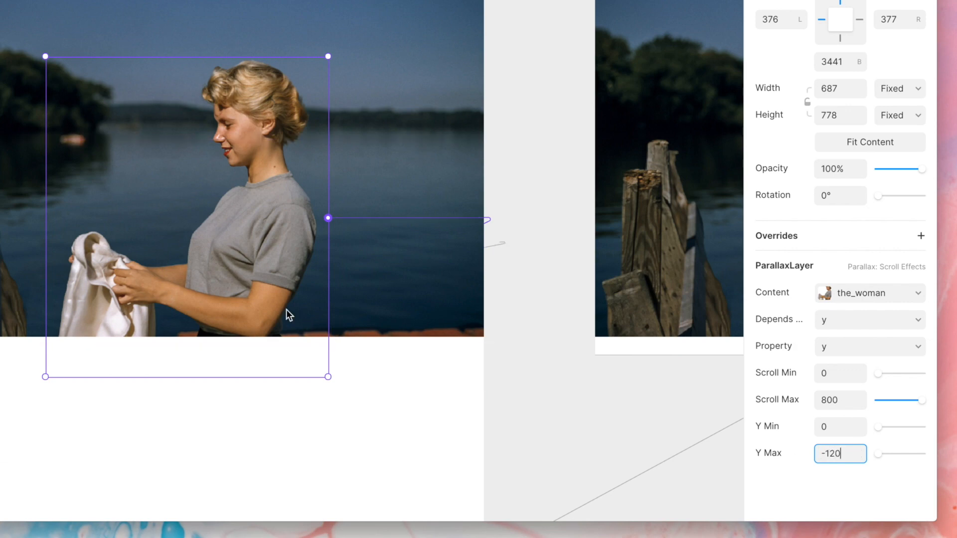
left_click_drag(253, 303, 252, 291)
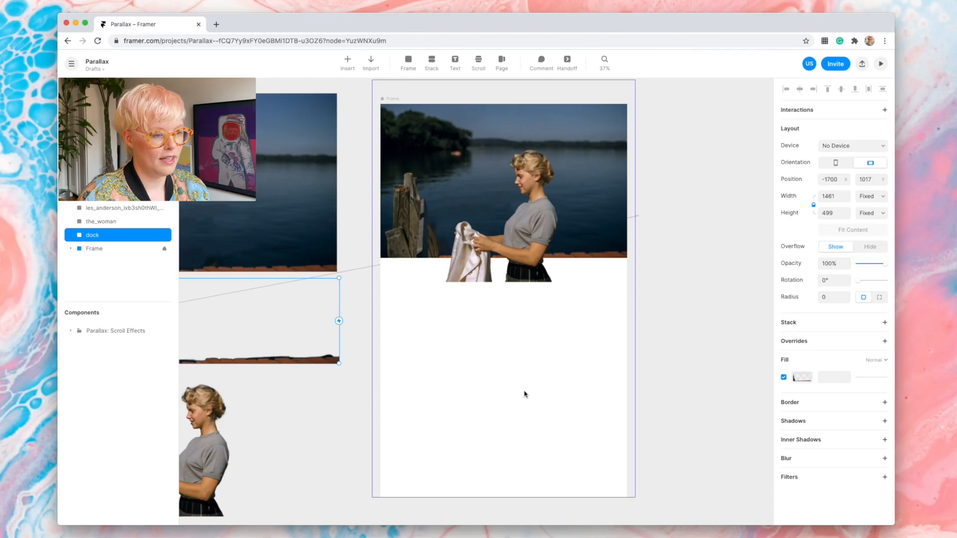
Select the dock's parallax layer in the frame and set its Scroll Max to 800.
scroll(472, 284, "left", 4)
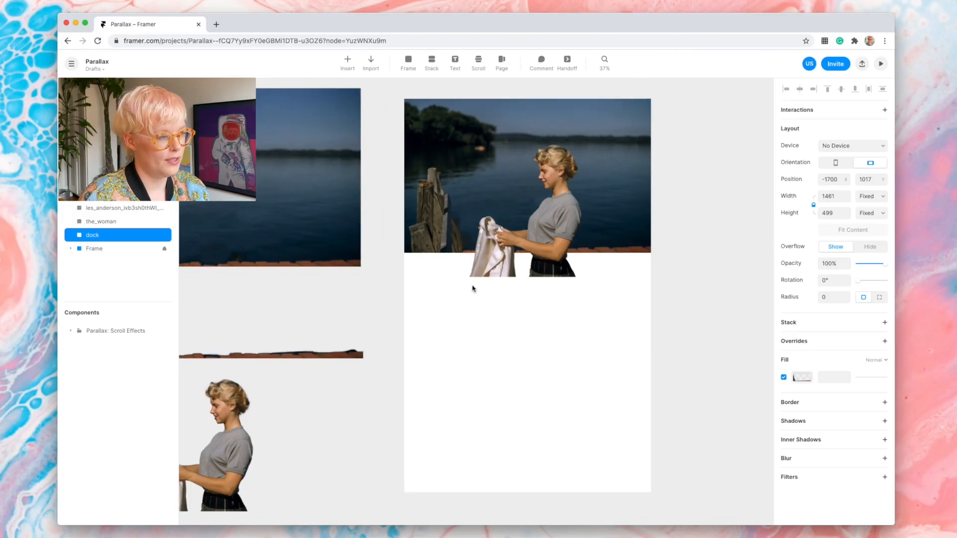
left_click(495, 215)
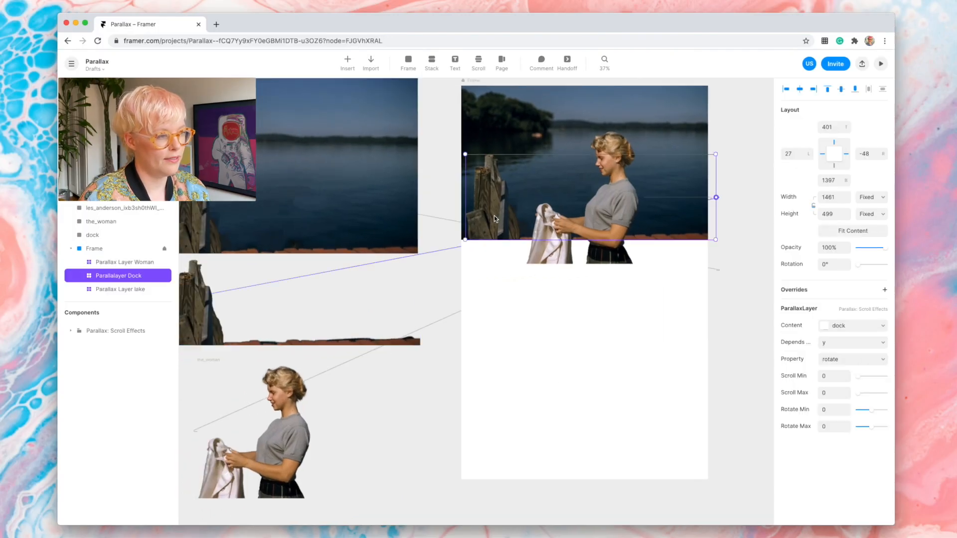
left_click(832, 394)
type("800")
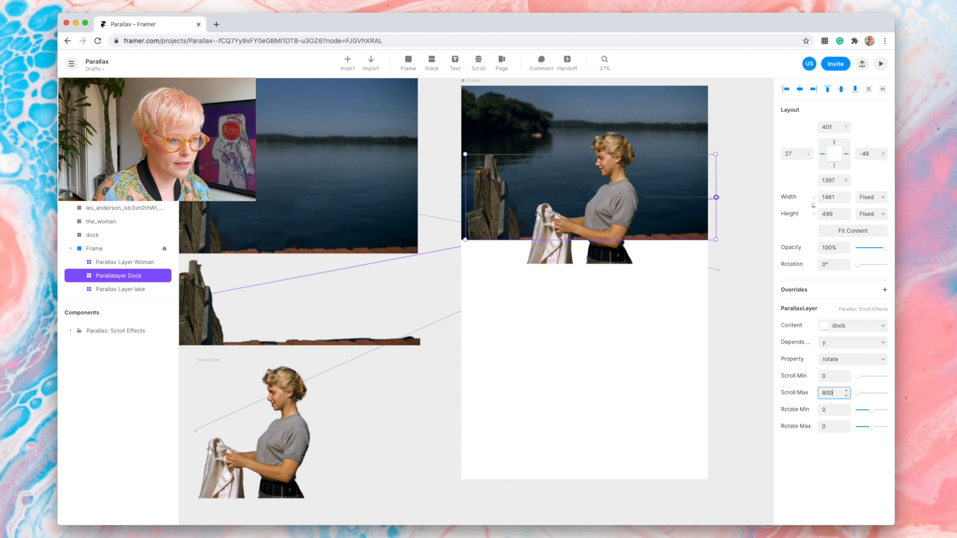
Set the dock layer's animated Property to y with a Y Max of 15.
left_click(828, 430)
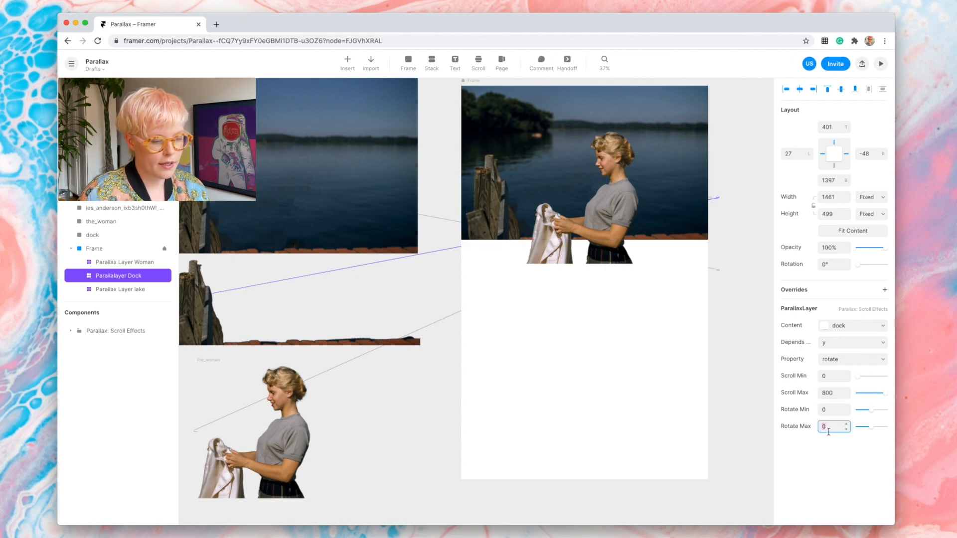
left_click(847, 359)
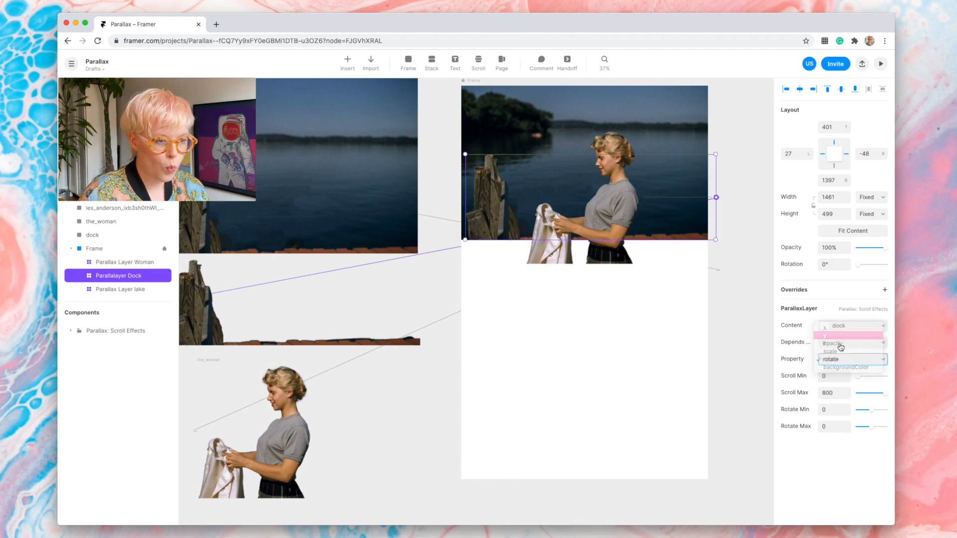
left_click(840, 339)
left_click(836, 426)
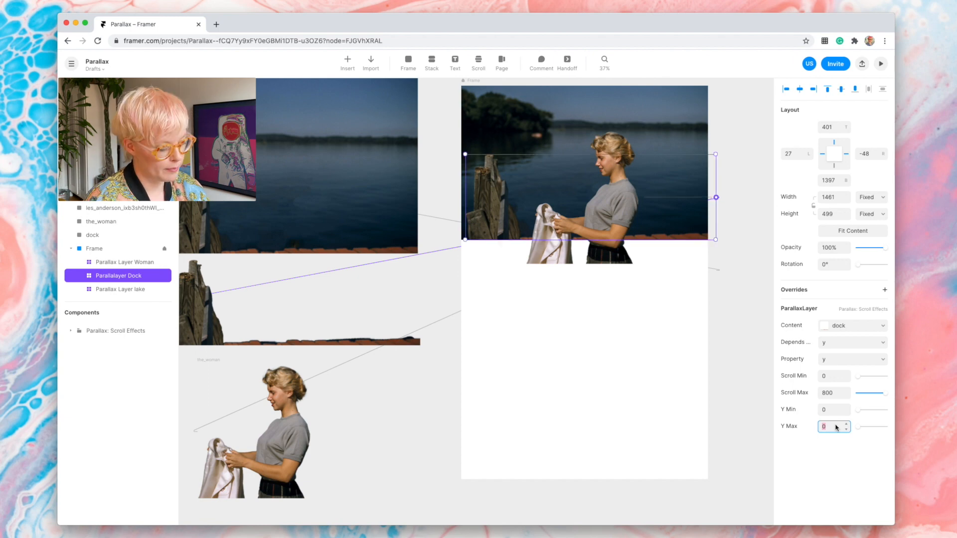
type("15")
Select the lake's parallax layer in the frame and set its animated Property to scale.
left_click(689, 114)
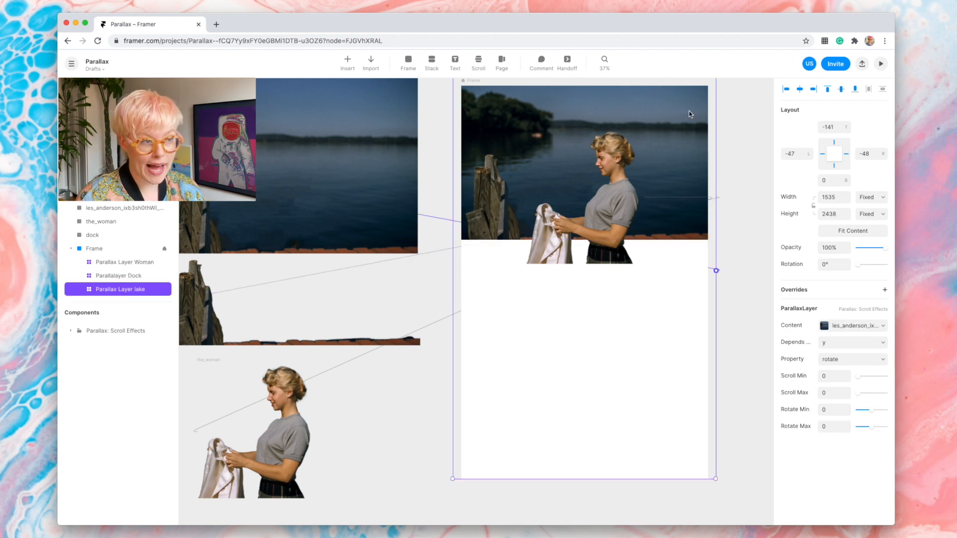
scroll(684, 118, "up", 2)
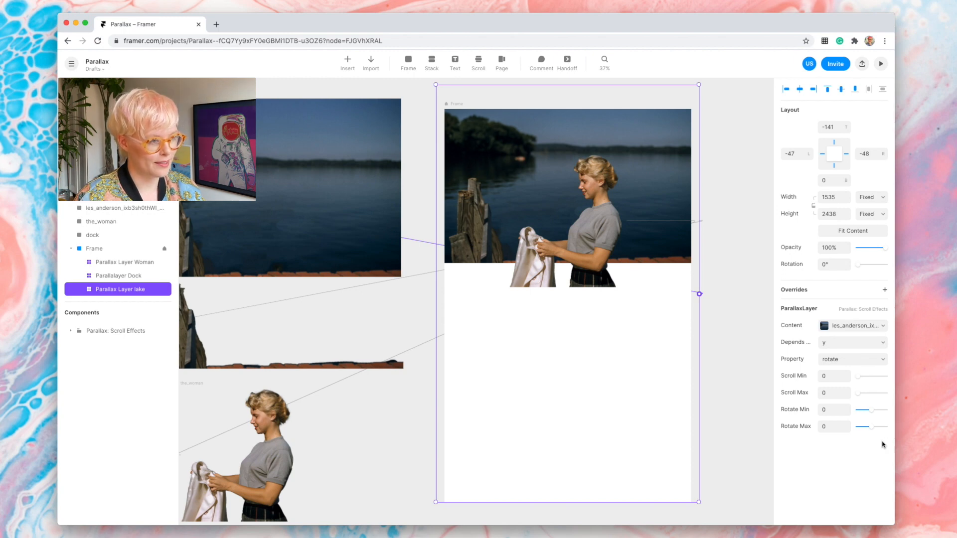
left_click(846, 362)
left_click(841, 351)
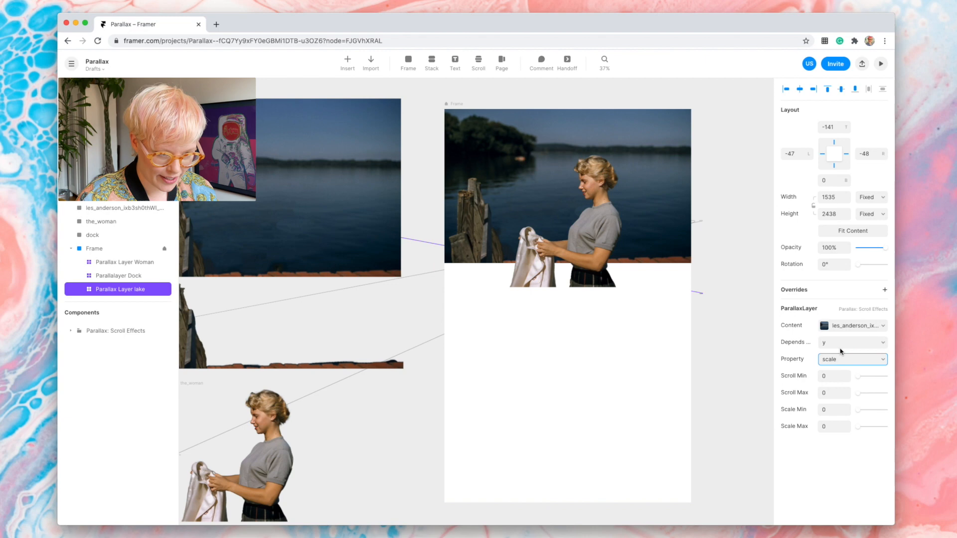
Set the lake layer's Scale Min to 1 and Scale Max to 0.95, then deselect it.
left_click(830, 427)
left_click(835, 410)
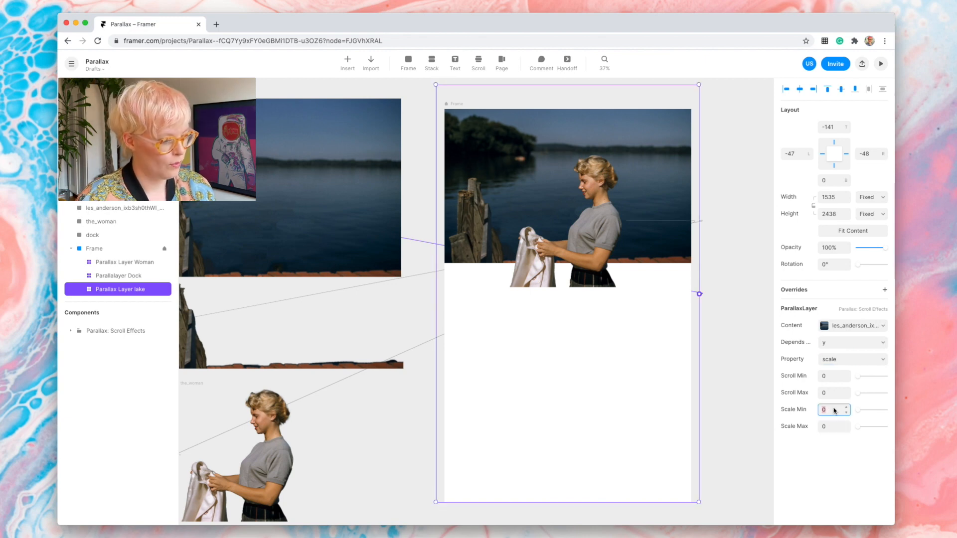
type("1")
left_click(828, 425)
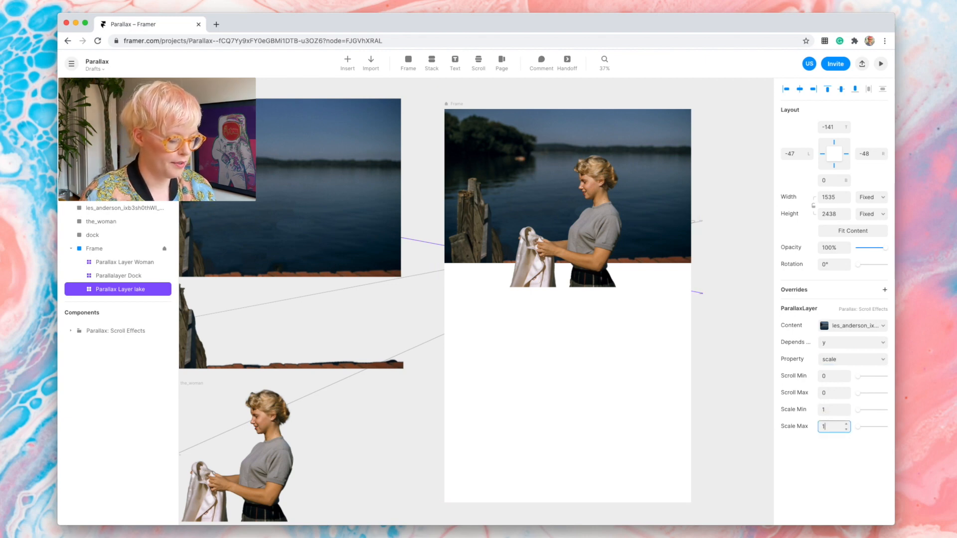
type("0.")
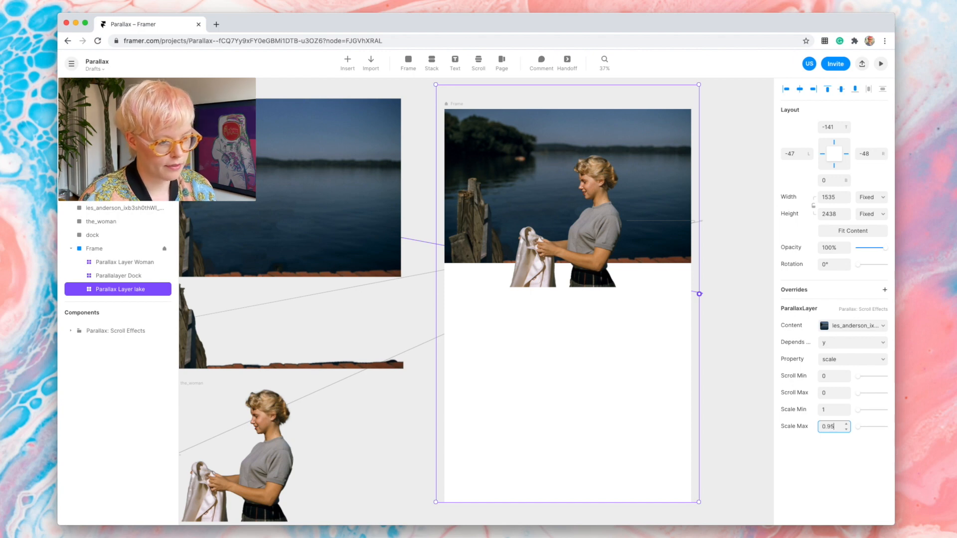
type("95")
left_click(742, 402)
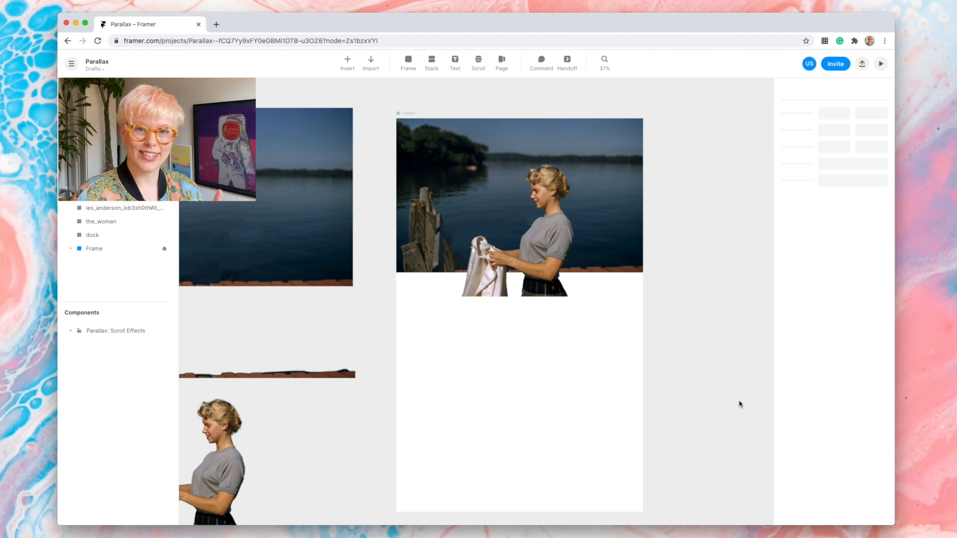
Insert a ParallaxScroll component on the empty canvas beside the assembled frame.
left_click(348, 64)
type("para")
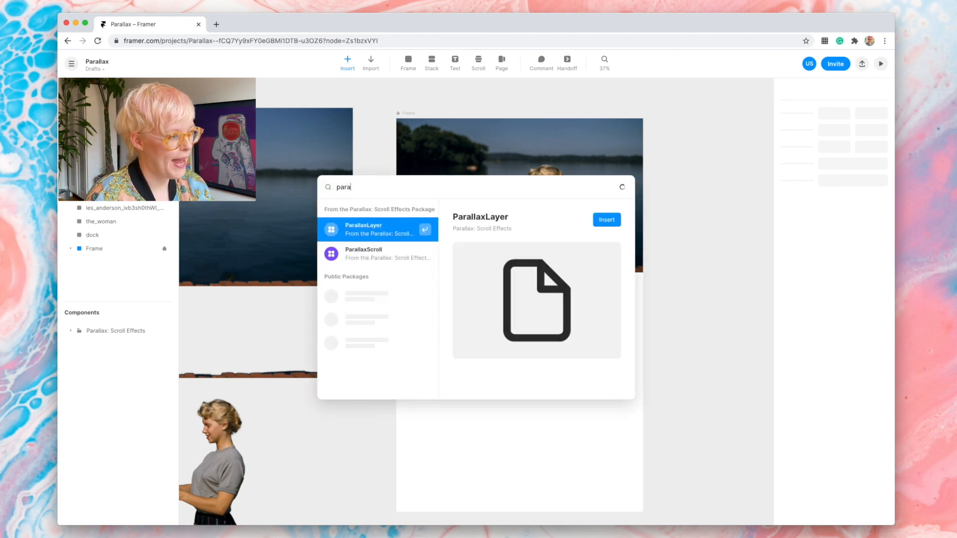
left_click(366, 257)
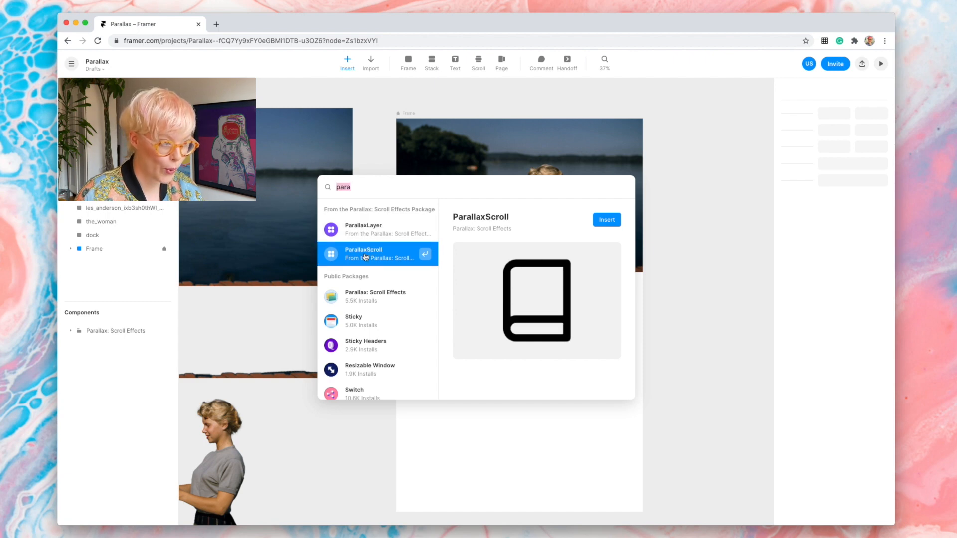
left_click_drag(366, 257, 726, 151)
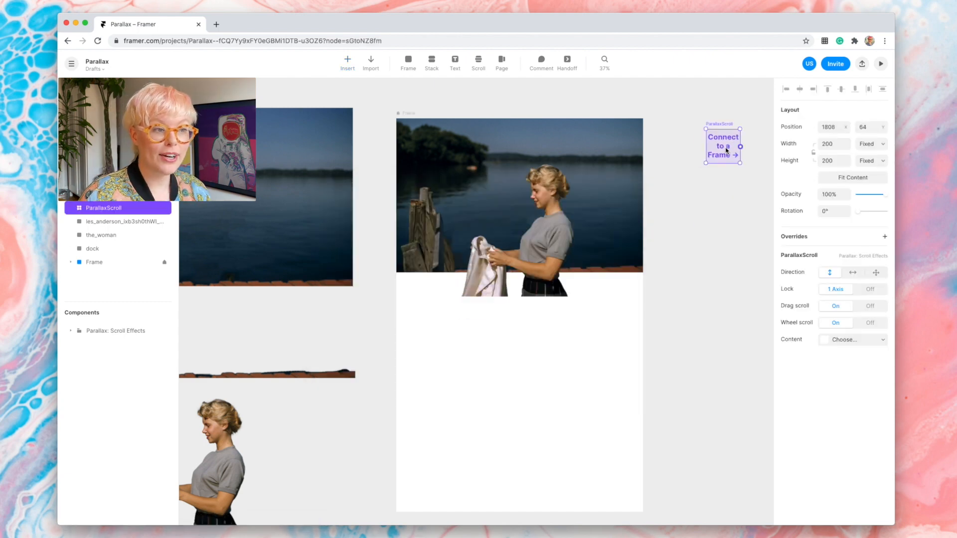
Resize the ParallaxScroll component to a width of 1440 and a height of 900.
scroll(725, 150, "right", 2)
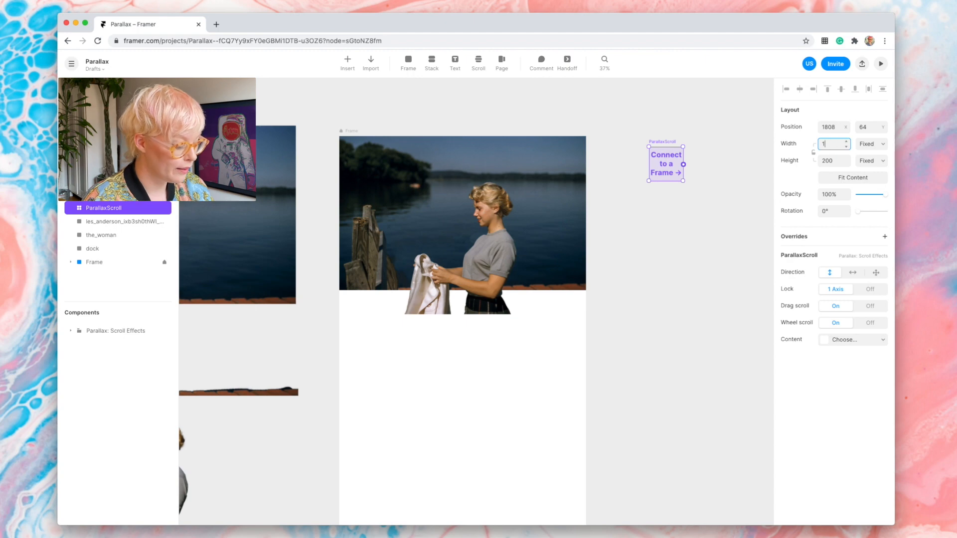
type("440")
key("Tab")
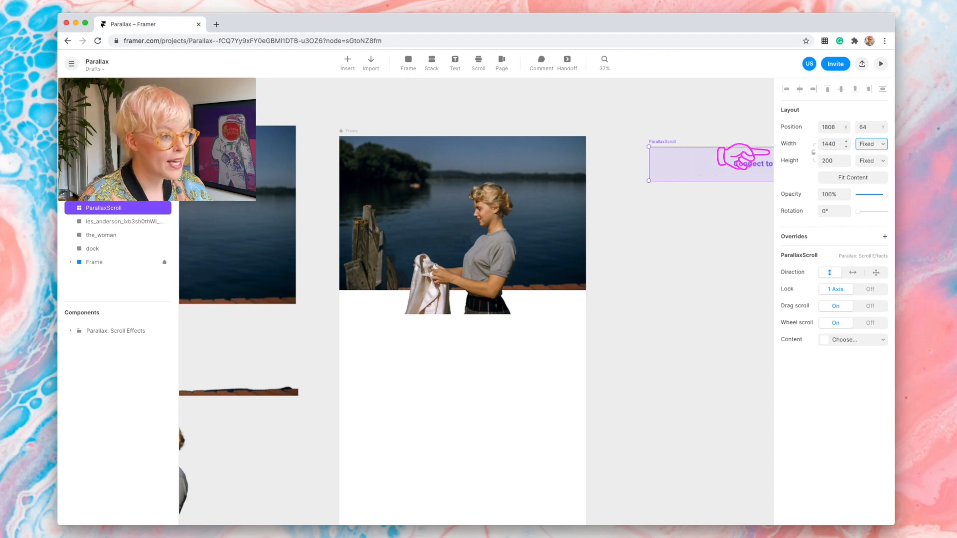
left_click(833, 162)
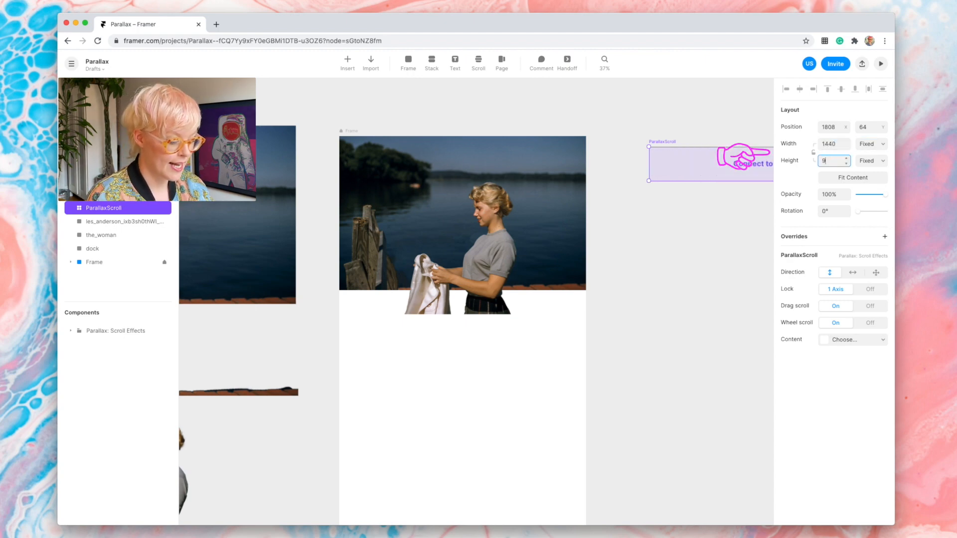
type("900")
key("Return")
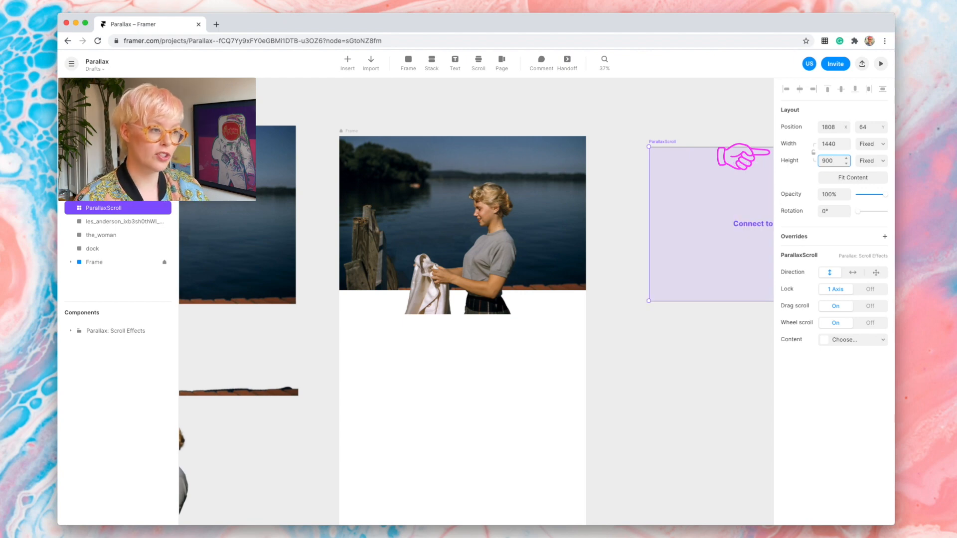
Move the ParallaxScroll component to position 1710, 0, level with the frame, and connect its content to Frame.
scroll(636, 172, "right", 3)
mouse_move(627, 195)
left_mouse_down()
mouse_move(622, 170)
mouse_move(614, 186)
left_mouse_up()
scroll(613, 186, "right", 3)
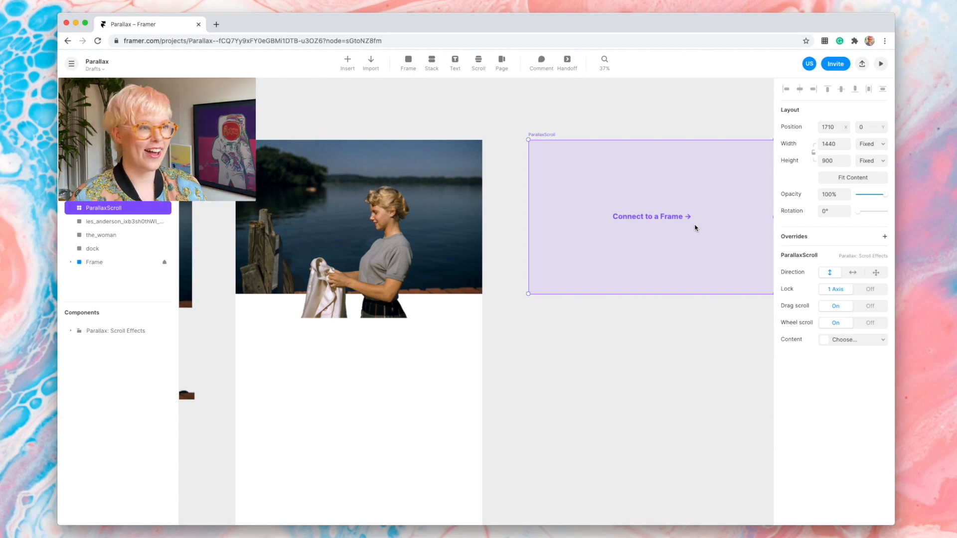
scroll(691, 238, "right", 3)
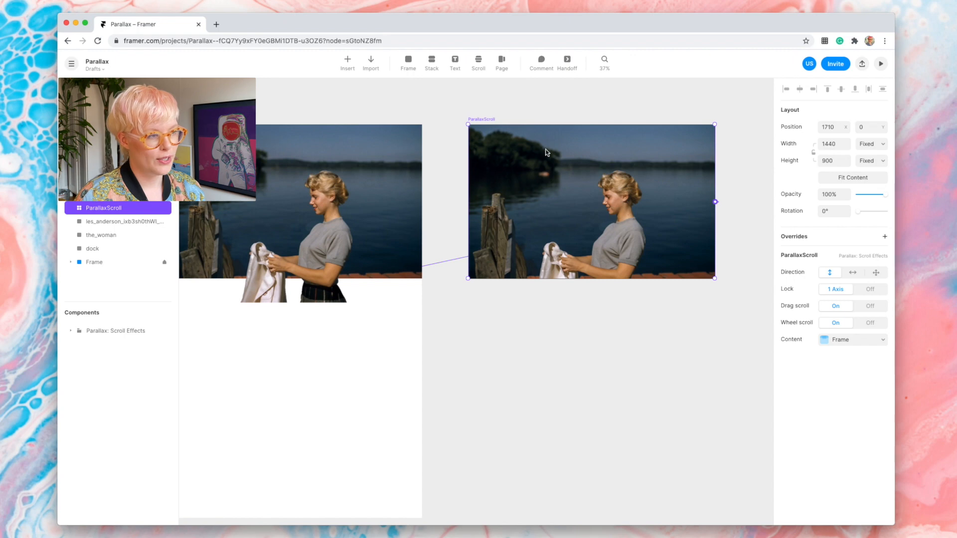
Preview the ParallaxScroll and scroll it up and down to check how the woman, dock and lake layers move.
left_click(881, 64)
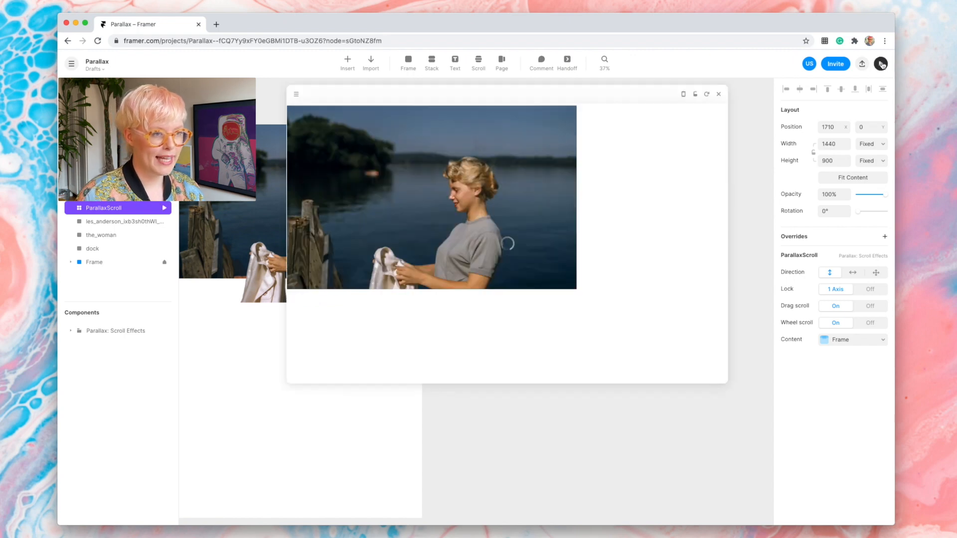
scroll(681, 269, "down", 5)
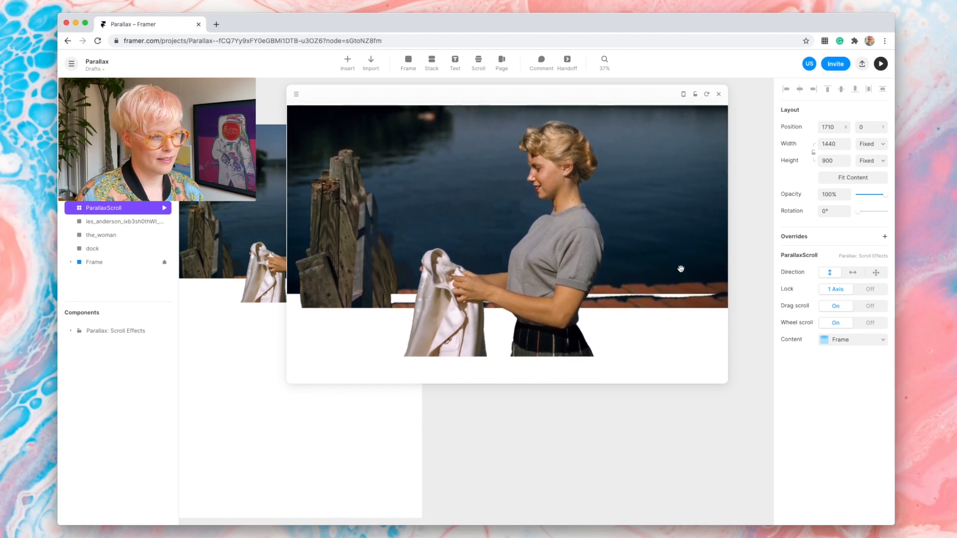
scroll(681, 269, "up", 5)
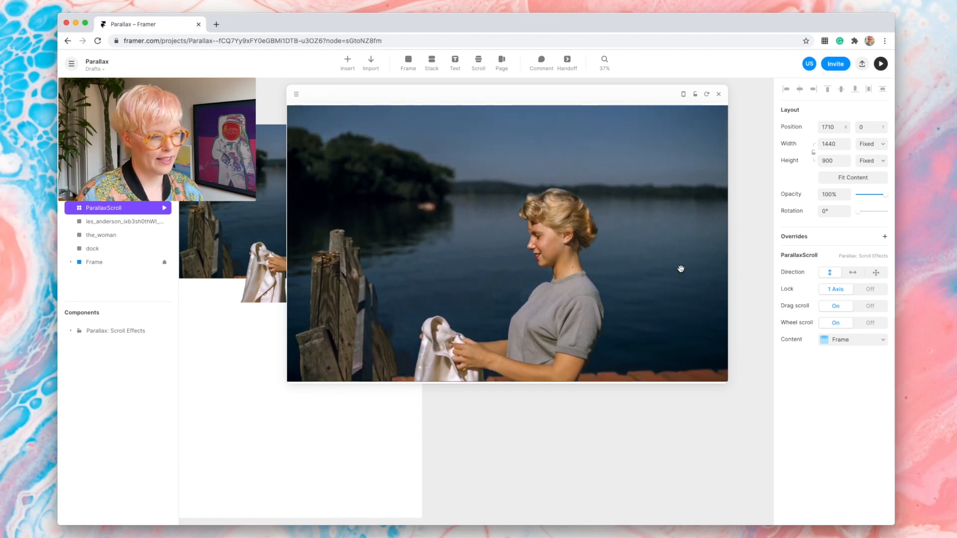
scroll(681, 269, "down", 5)
scroll(681, 269, "up", 5)
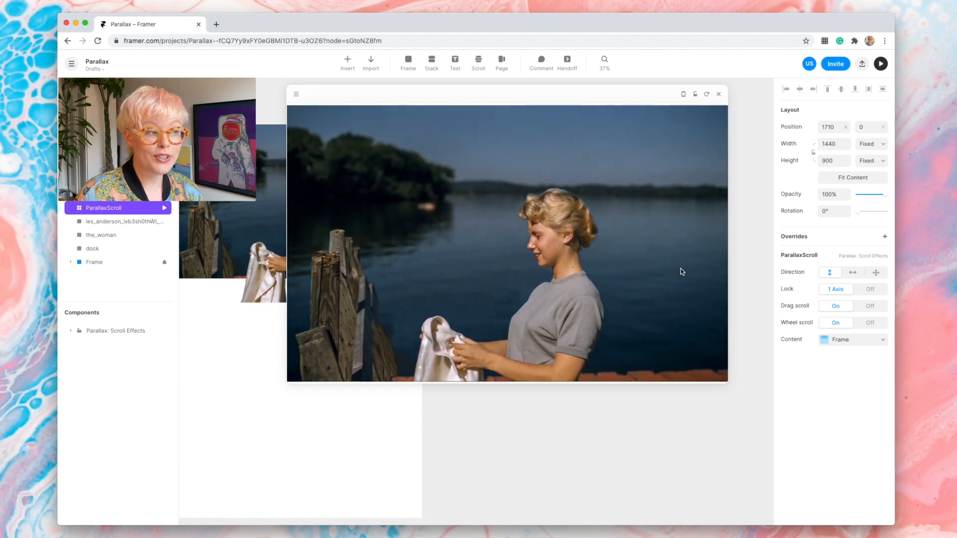
scroll(680, 272, "down", 5)
scroll(680, 271, "up", 5)
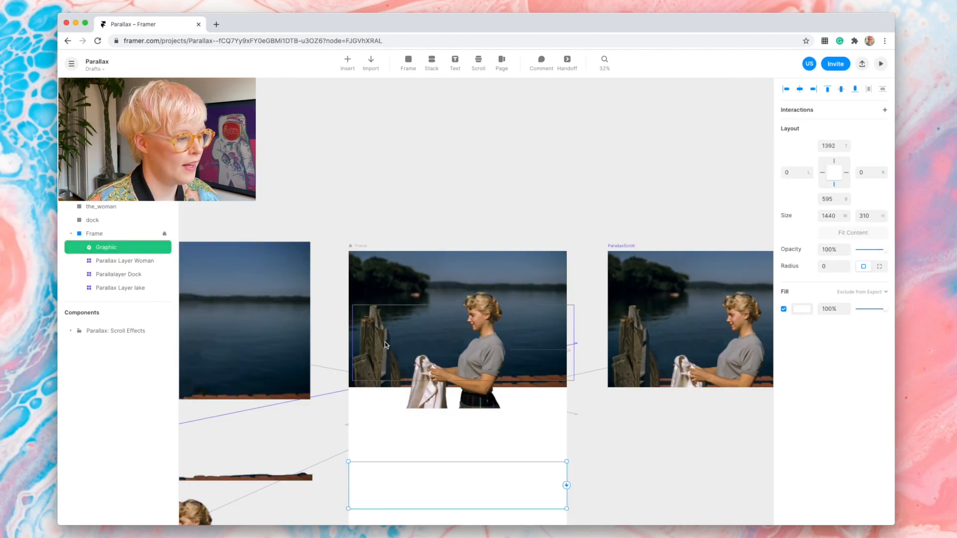
Move the white 1440 × 310 rectangle up to a top offset of 856, over the lower edge of the dock and woman.
left_click(383, 343)
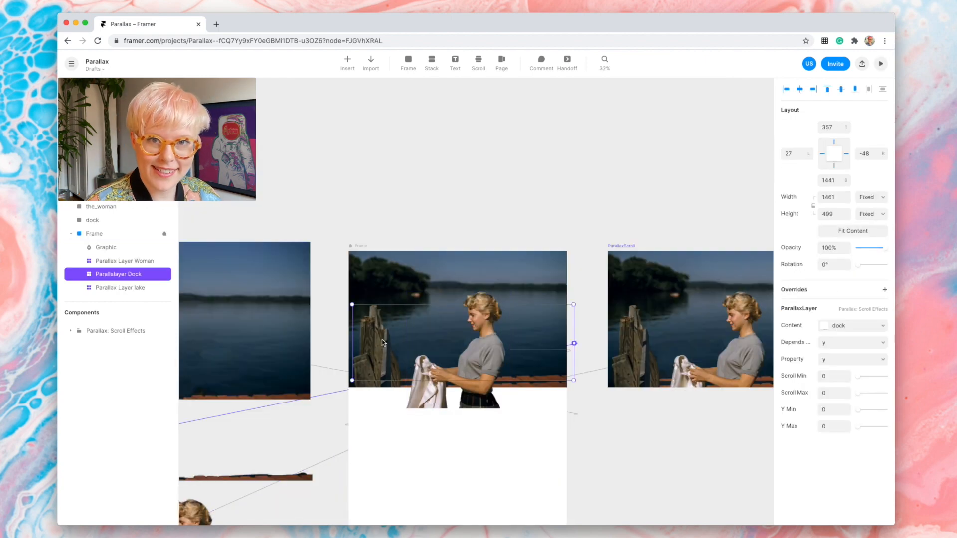
left_click(538, 283)
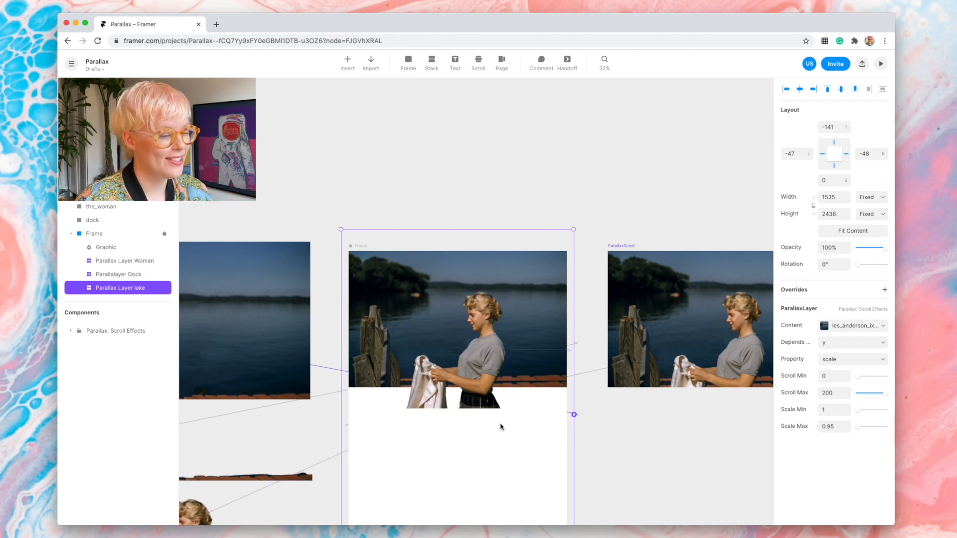
left_click(500, 459)
left_click_drag(501, 460, 500, 408)
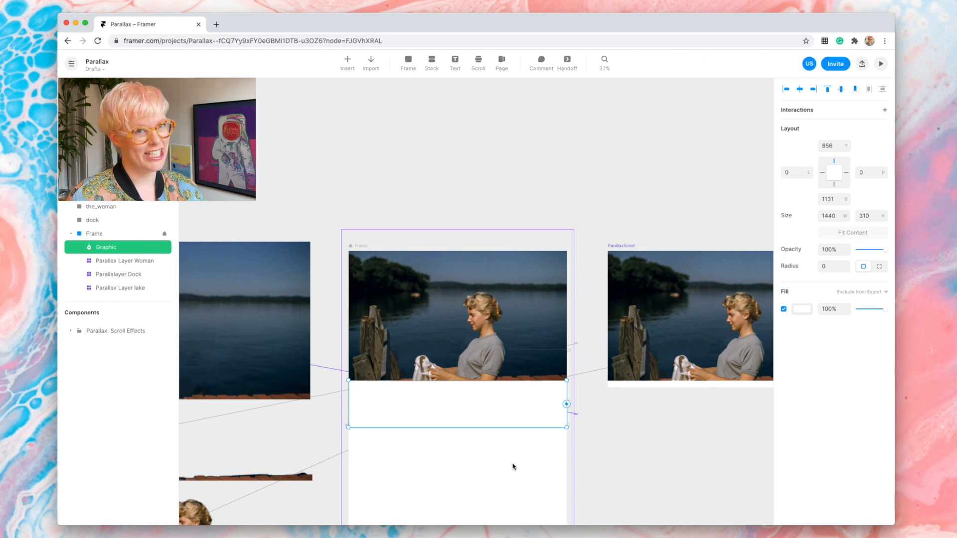
Preview the prototype again and scroll back and forth to check the parallax effect with the white rectangle in place.
key("super+p")
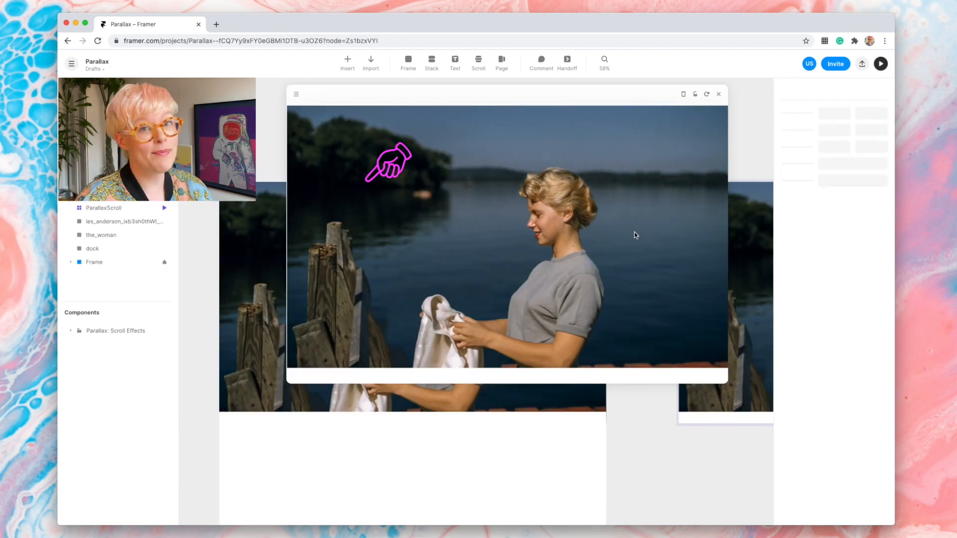
scroll(476, 263, "down", 3)
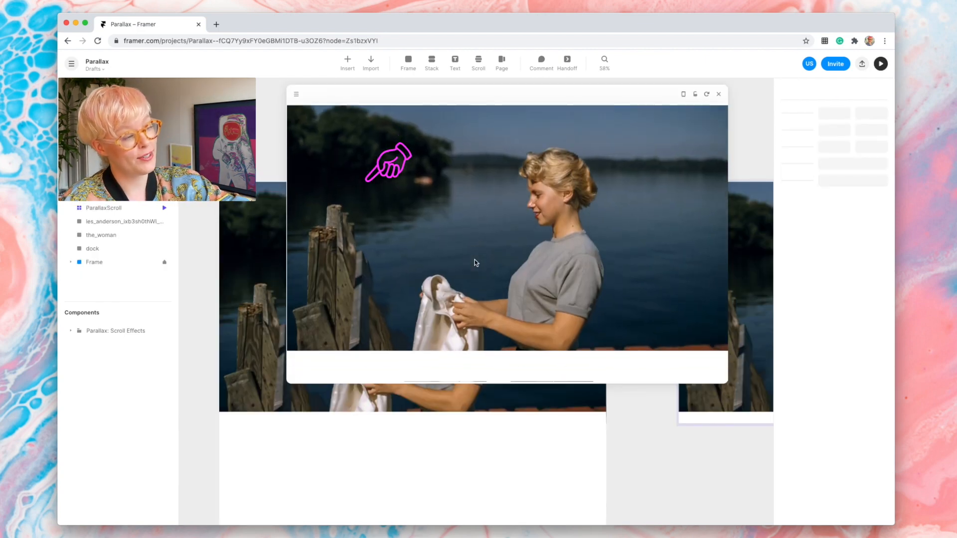
scroll(476, 262, "down", 2)
scroll(476, 263, "up", 3)
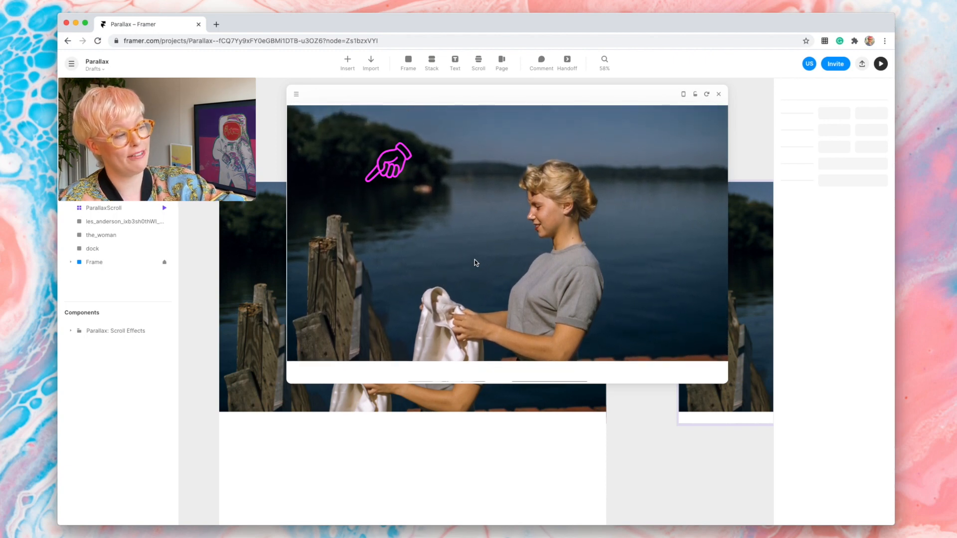
scroll(476, 263, "down", 3)
scroll(476, 262, "up", 2)
scroll(476, 263, "down", 3)
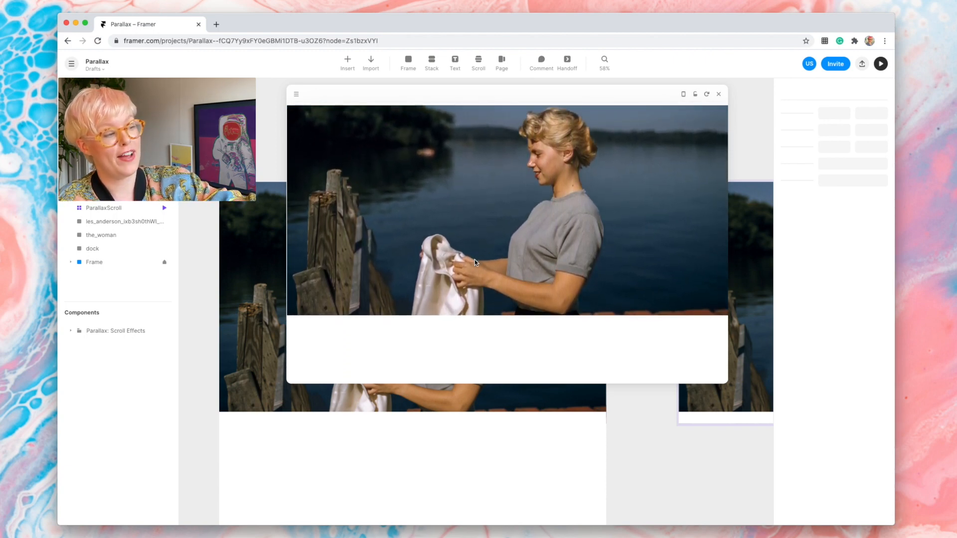
scroll(476, 263, "up", 2)
scroll(476, 263, "up", 1)
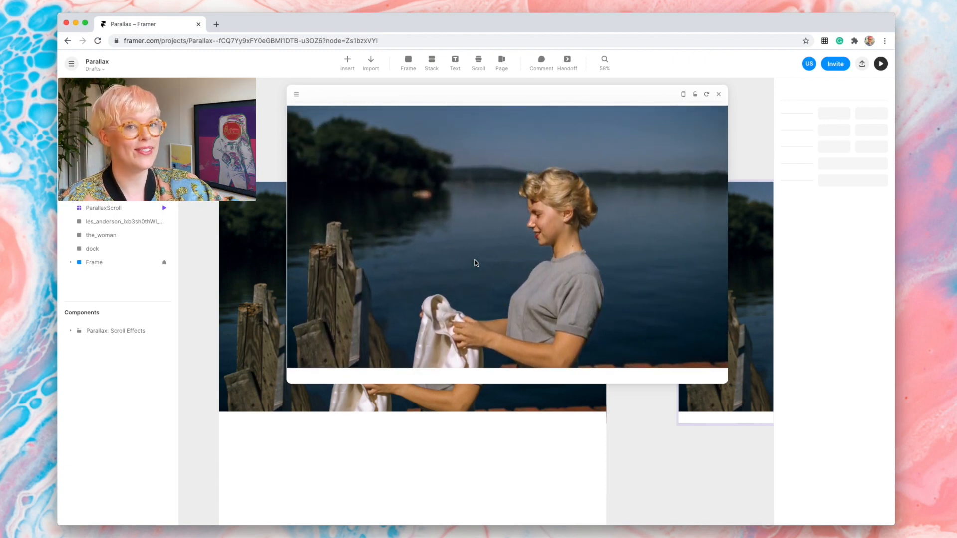
Import water2.png onto the canvas and connect it as the content of the Parallax Layer lake component.
key("Escape")
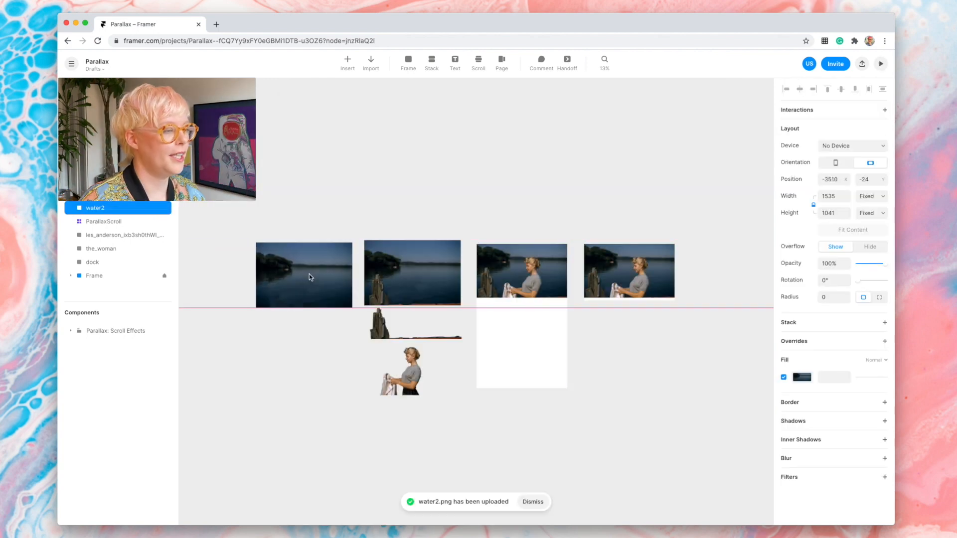
scroll(309, 273, "up", 5)
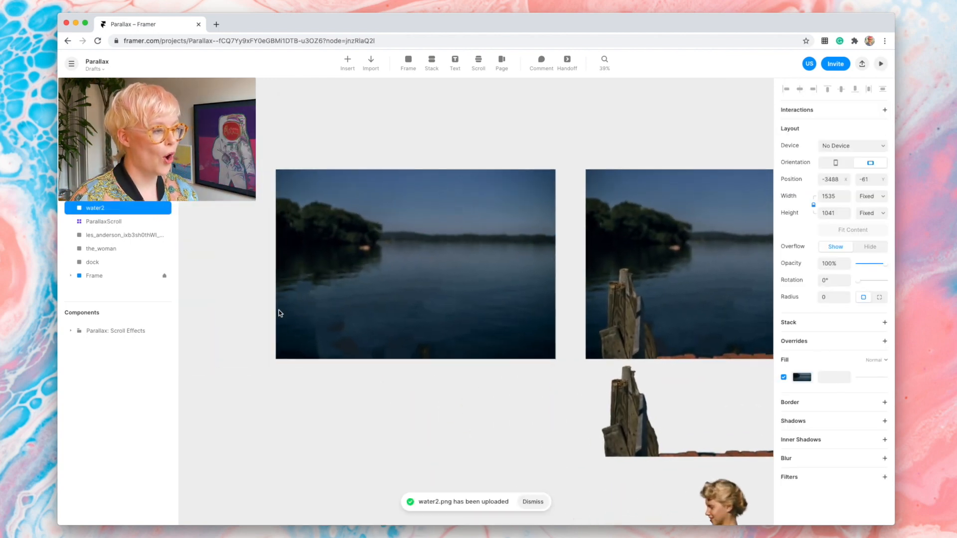
scroll(273, 317, "down", 3)
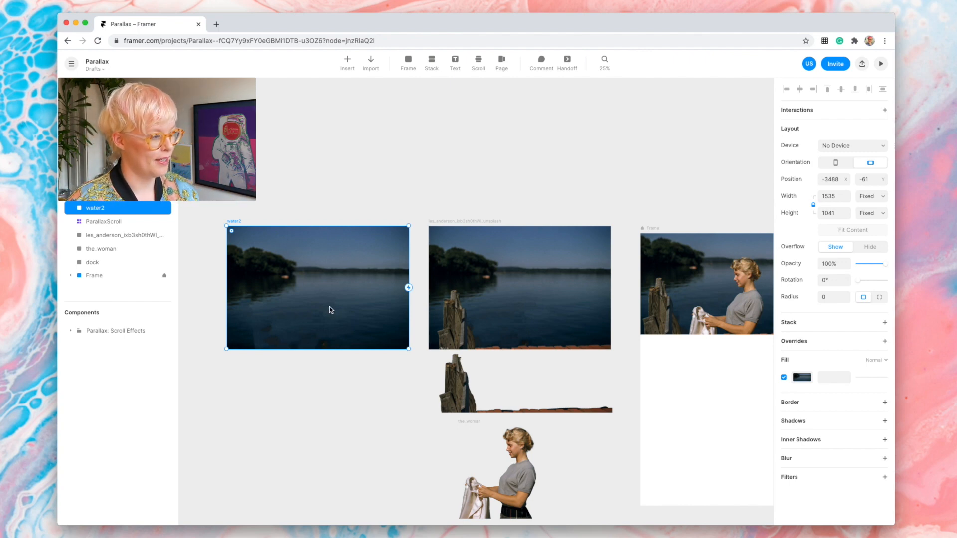
scroll(405, 291, "right", 2)
left_click(634, 251)
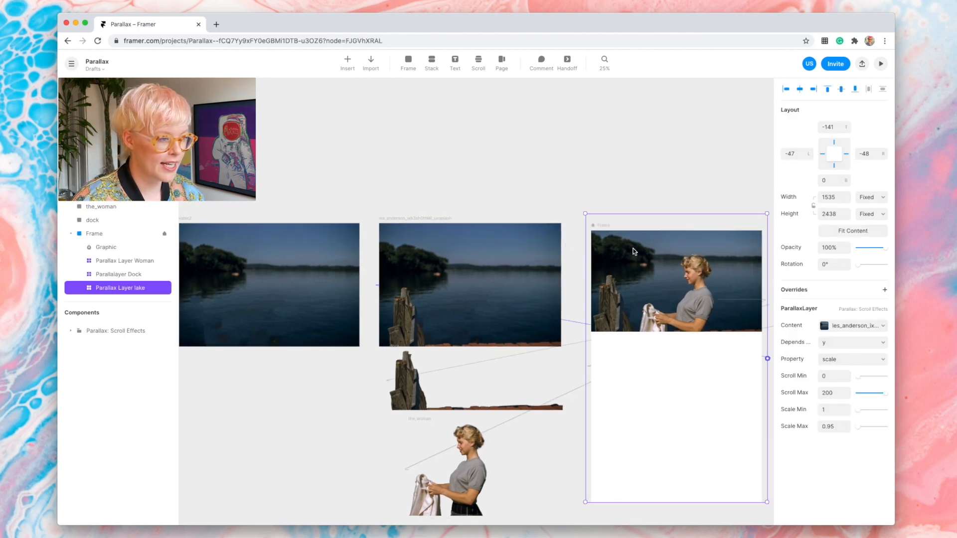
scroll(634, 251, "down", 3)
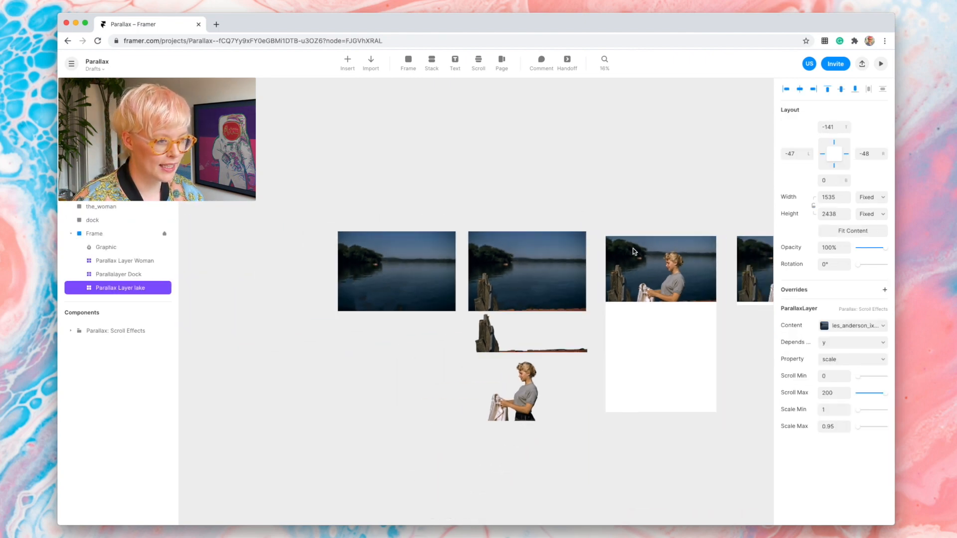
left_click_drag(720, 319, 354, 282)
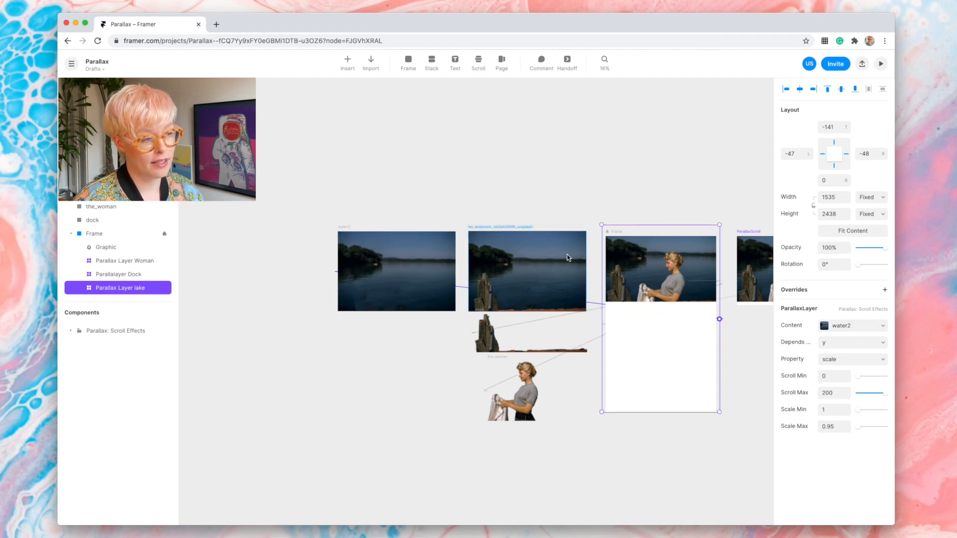
Delete the old les_anderson lake image that includes the dock and move water2 into its place above the dock image.
left_click(569, 271)
key("BackSpace")
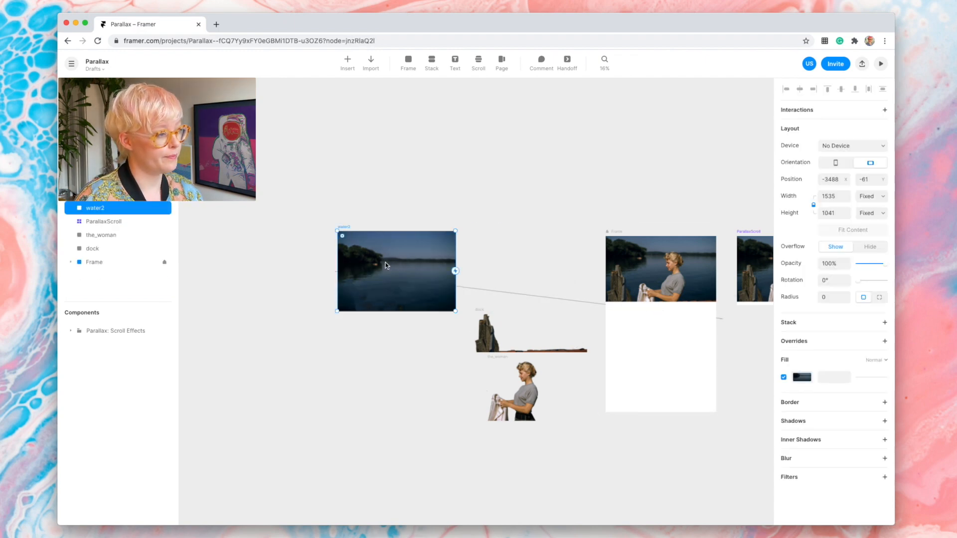
left_click_drag(385, 262, 516, 262)
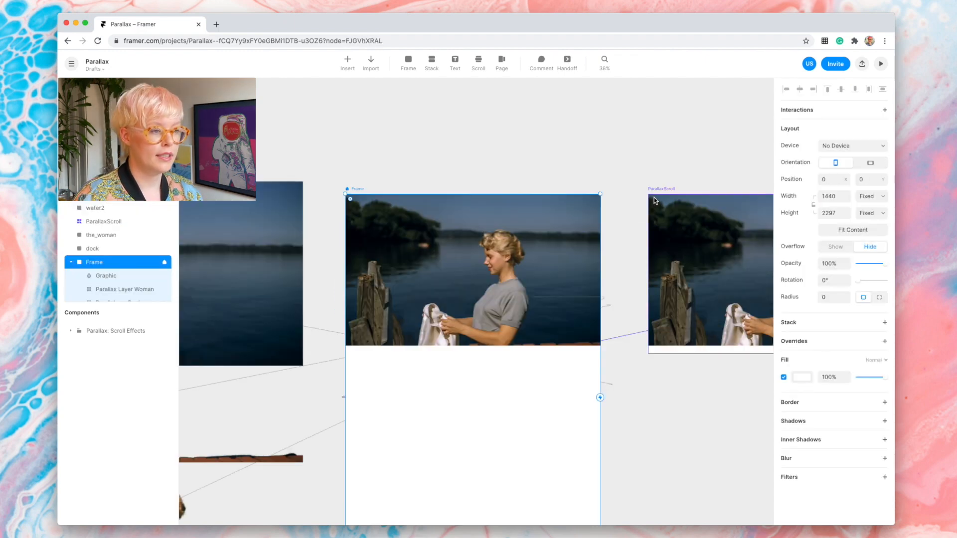
Preview the ParallaxScroll and scroll it up and down to check the effect with the water2 background.
left_click(659, 191)
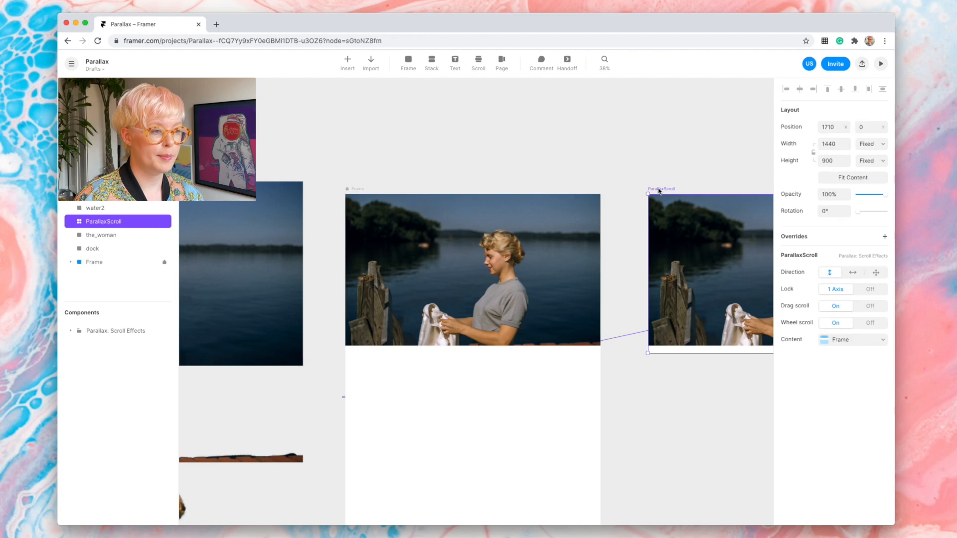
left_click(882, 64)
scroll(626, 335, "down", 4)
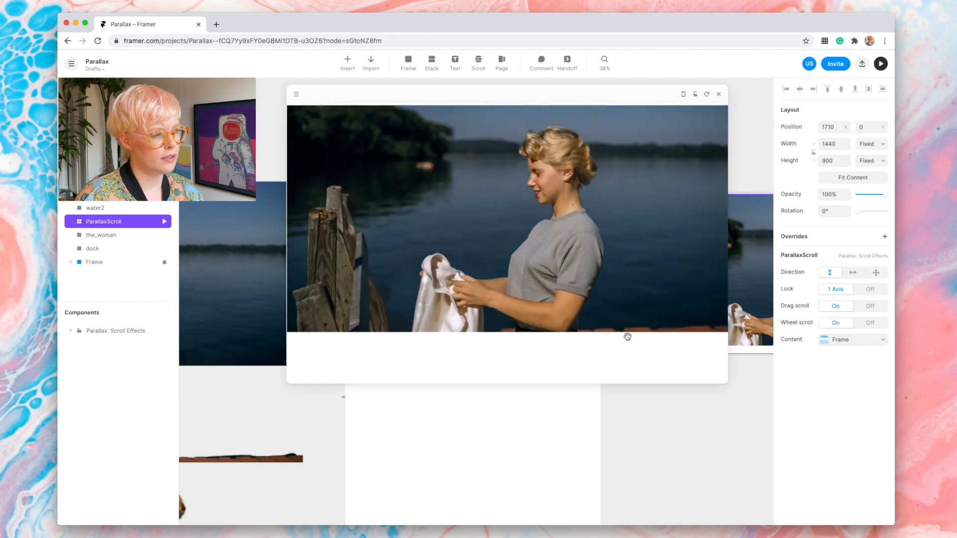
scroll(626, 337, "up", 2)
scroll(627, 336, "down", 4)
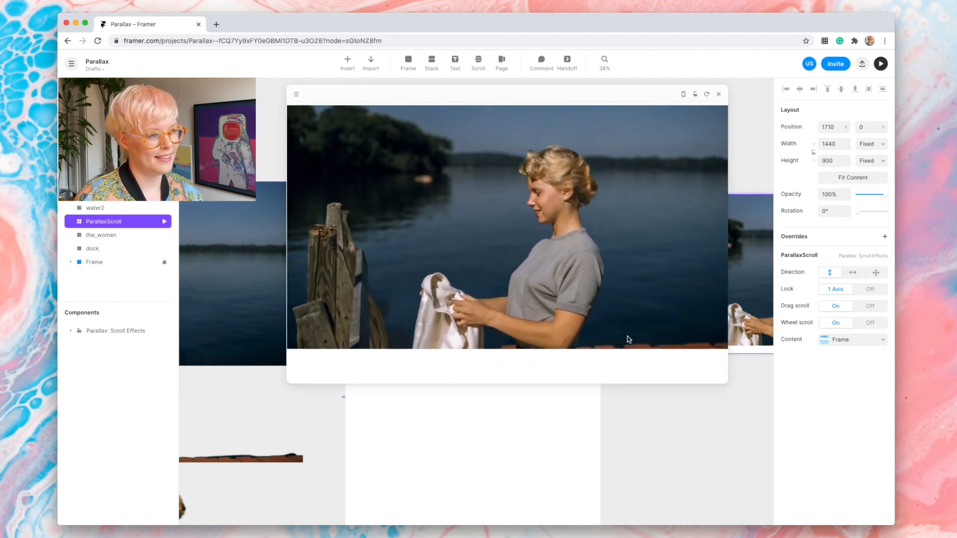
scroll(628, 340, "up", 3)
scroll(627, 338, "down", 3)
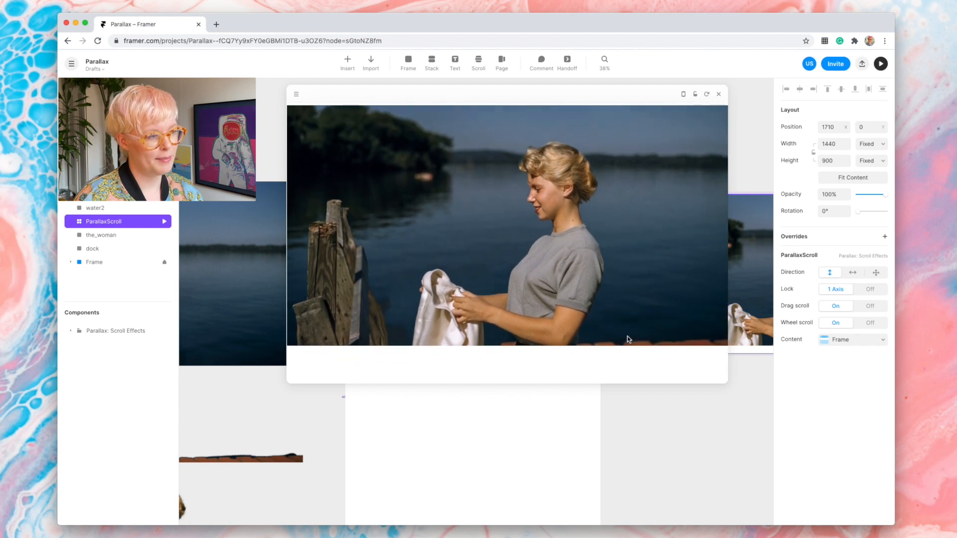
scroll(627, 339, "up", 3)
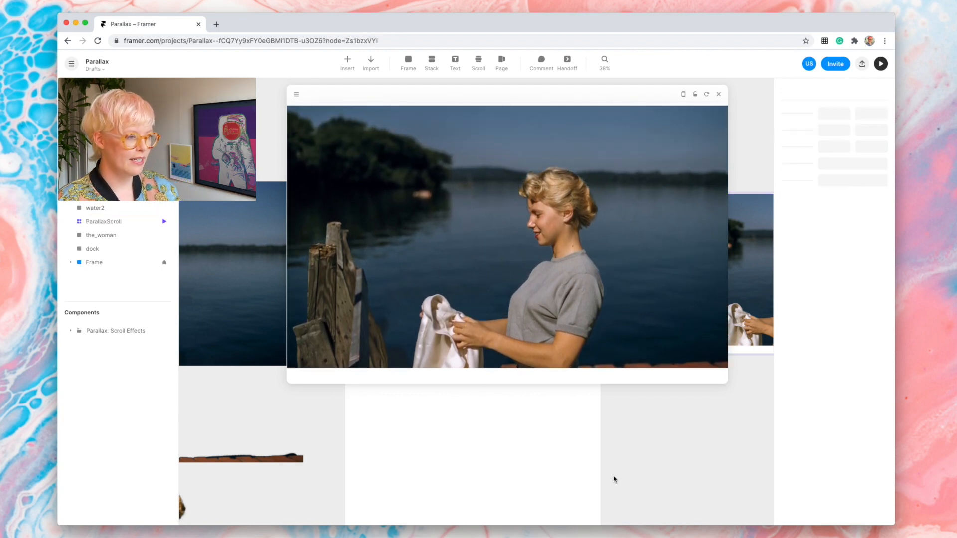
left_click(718, 94)
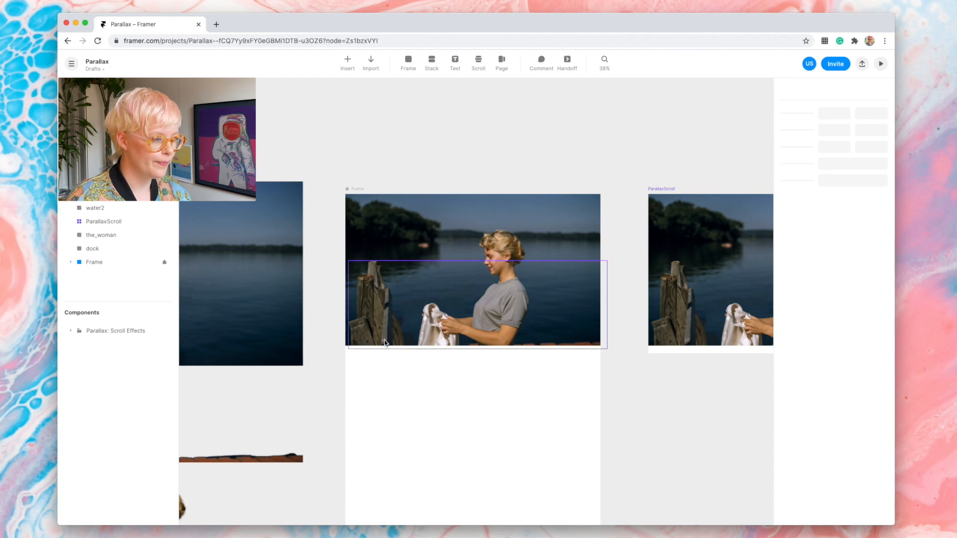
Set the dock parallax layer's Y Max to 100 and its Scroll Max to 700.
left_click(382, 296)
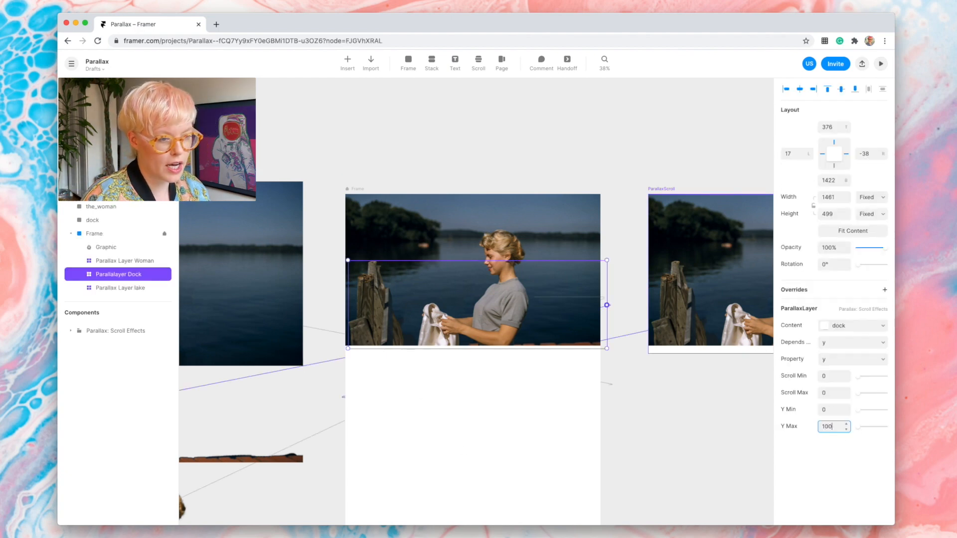
left_click(835, 393)
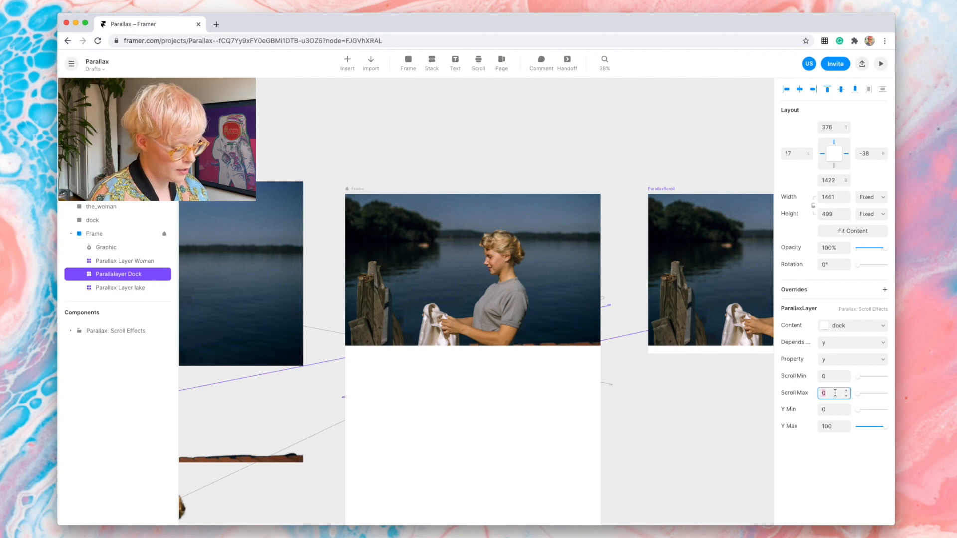
type("700")
key("Return")
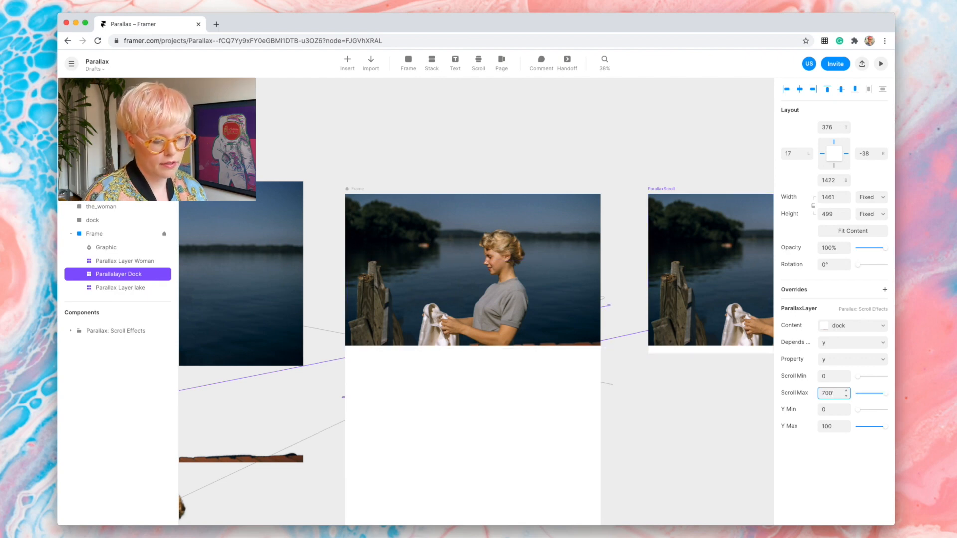
Preview the ParallaxScroll again and scroll back and forth to check how the dock moves relative to the woman and lake.
left_click(662, 198)
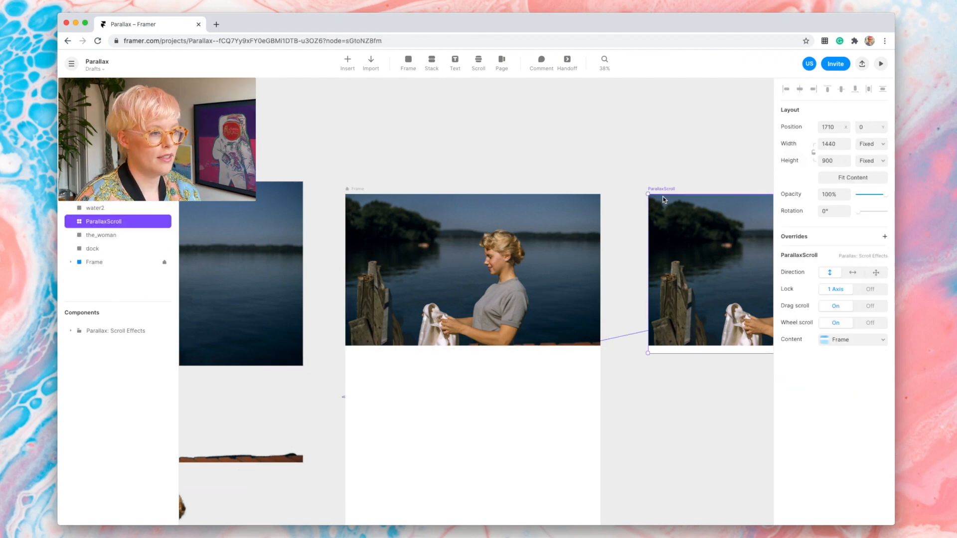
scroll(668, 193, "right", 5)
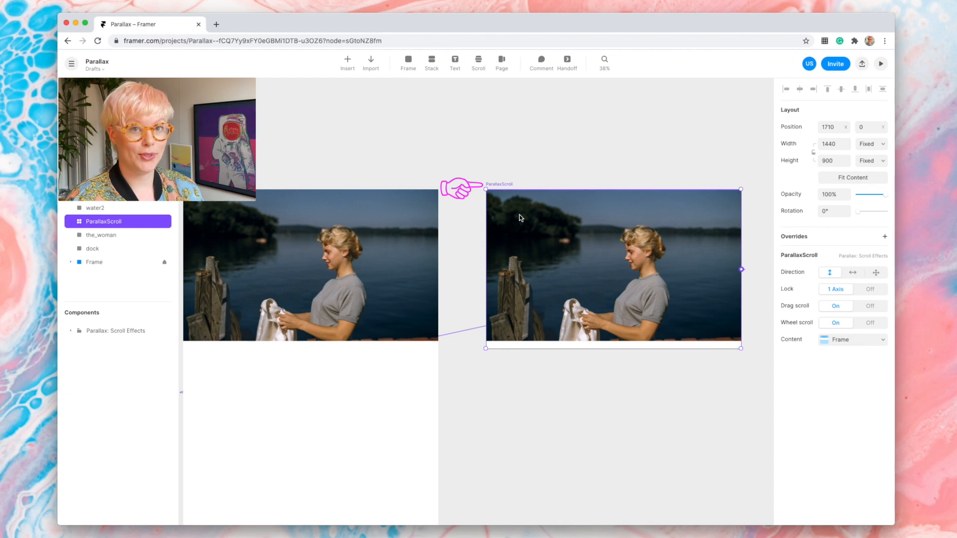
left_click(881, 63)
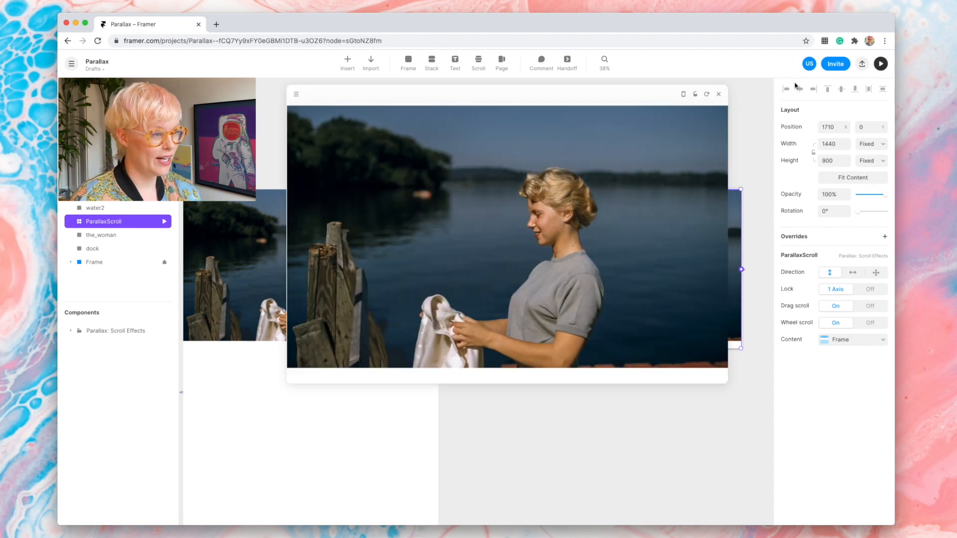
scroll(681, 283, "down", 3)
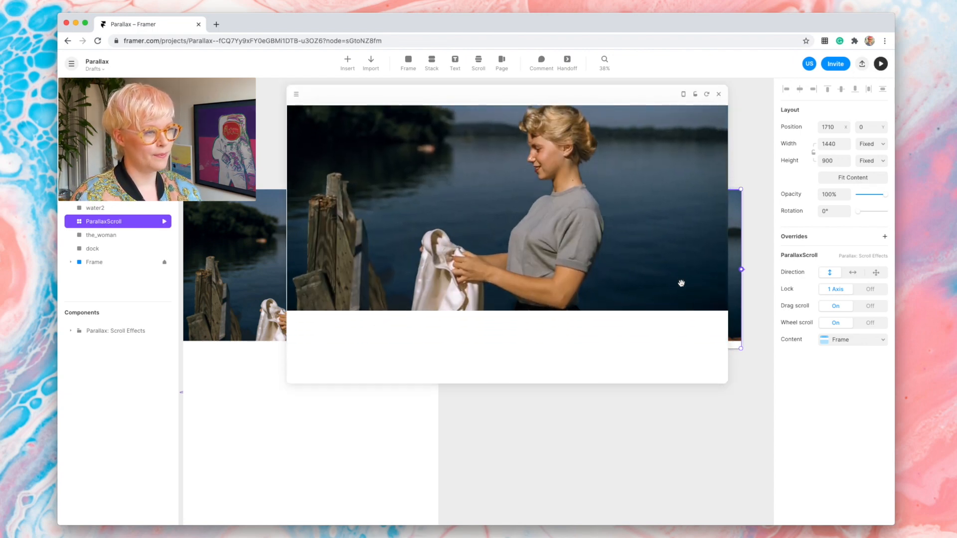
scroll(681, 283, "up", 2)
scroll(681, 283, "down", 3)
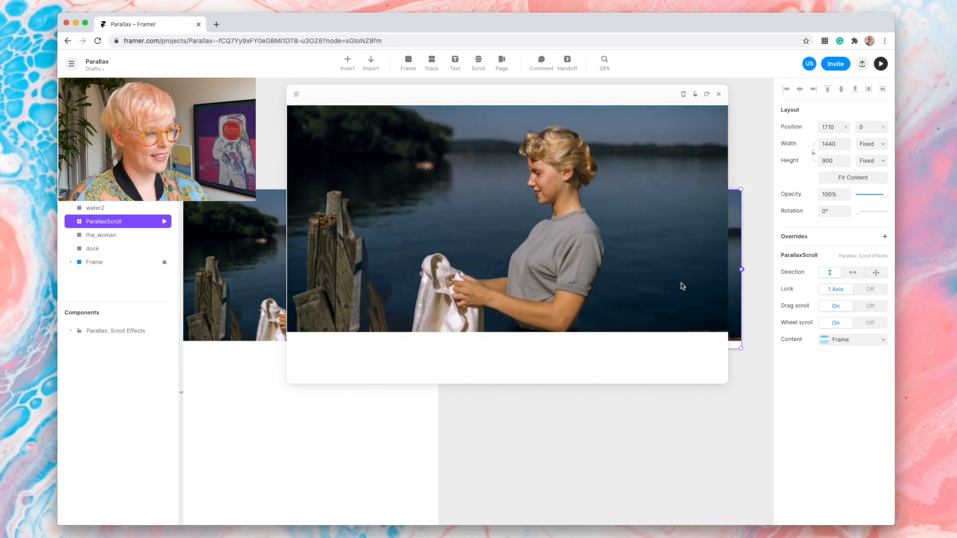
scroll(682, 286, "up", 2)
scroll(682, 286, "down", 3)
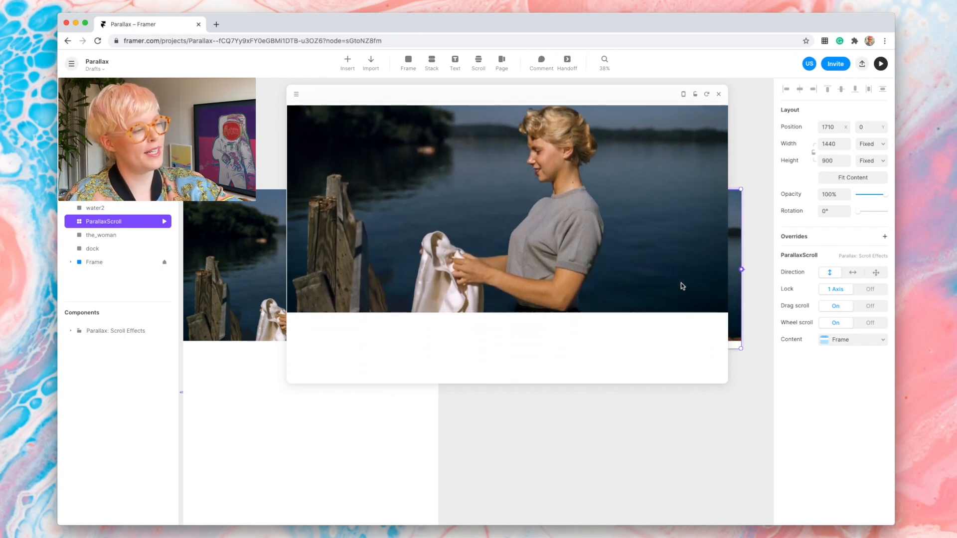
scroll(682, 286, "up", 2)
scroll(682, 285, "down", 2)
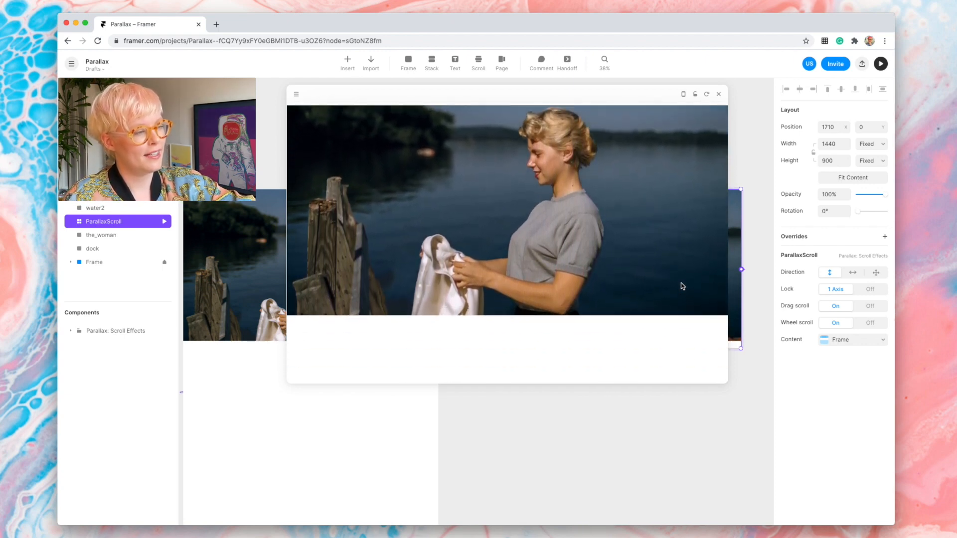
scroll(682, 286, "up", 2)
scroll(681, 286, "down", 3)
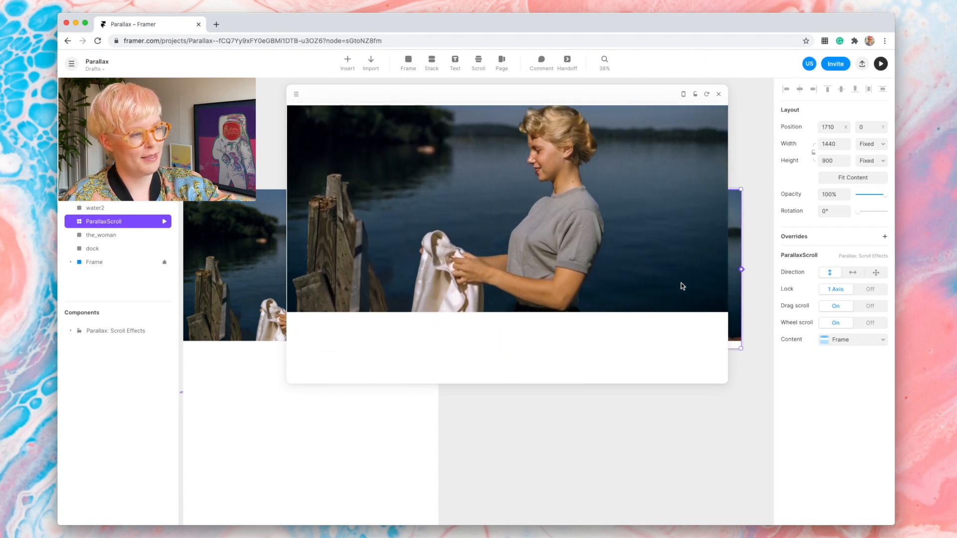
key("Escape")
Scroll through the finished story page preview from "Summers by the lake" to "She was Paris" and back to examine both parallax headers.
scroll(364, 340, "left", 3)
scroll(364, 340, "down", 2)
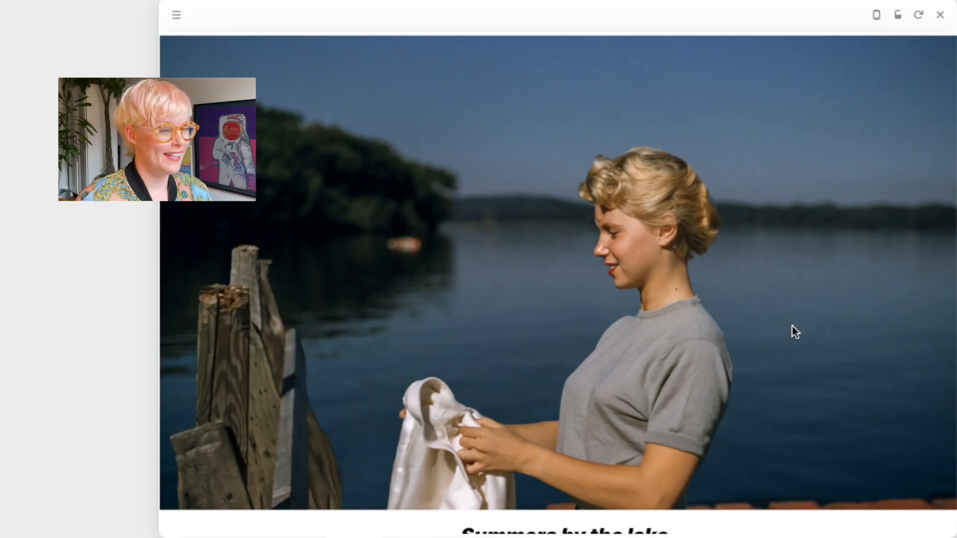
scroll(791, 326, "down", 5)
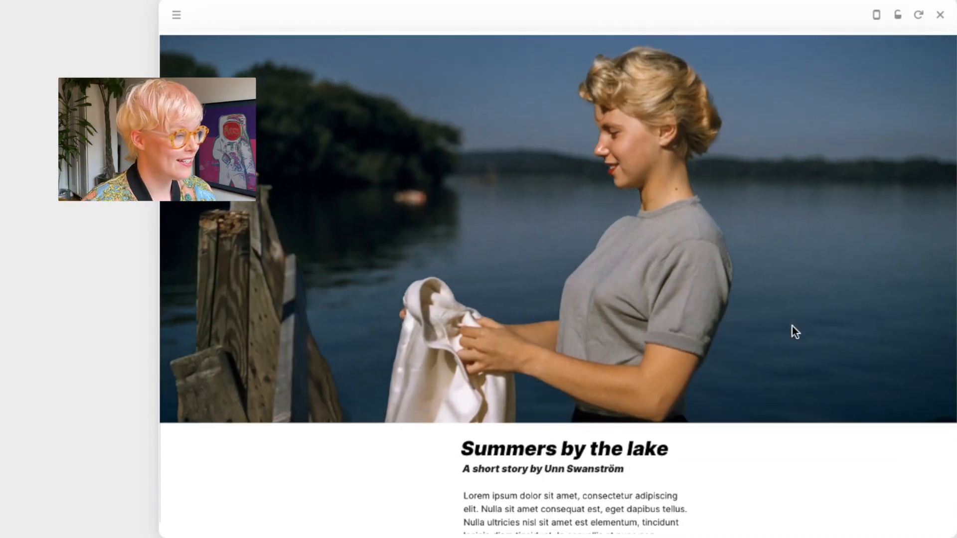
scroll(791, 326, "down", 5)
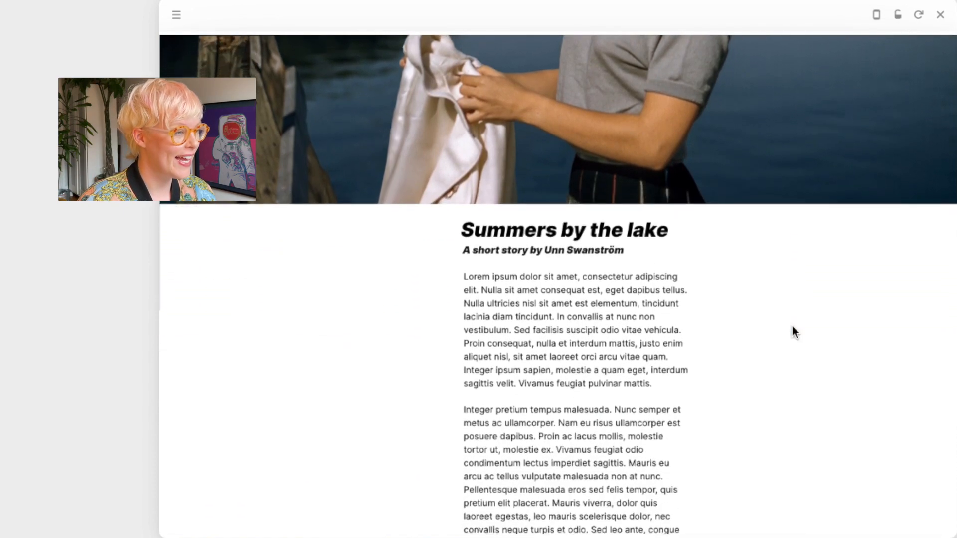
scroll(793, 328, "down", 8)
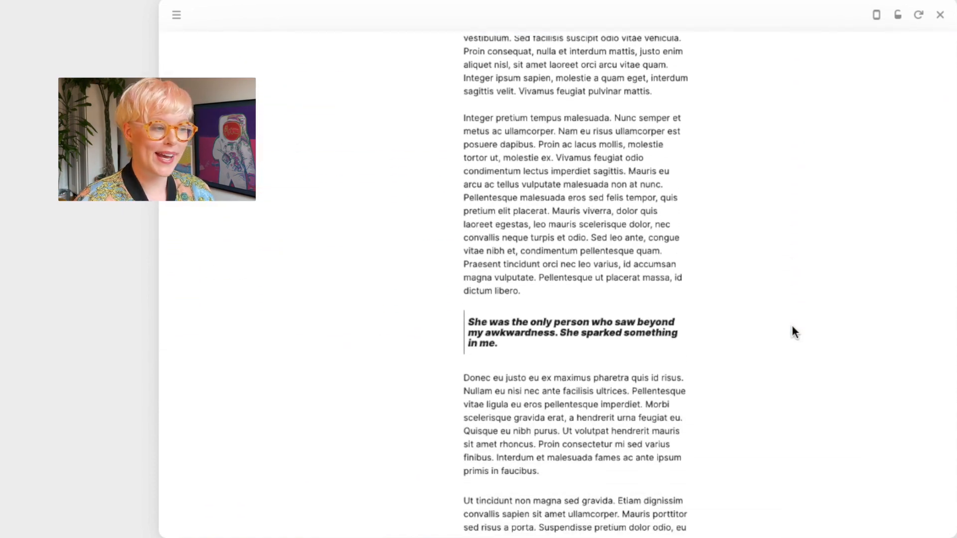
scroll(792, 330, "down", 10)
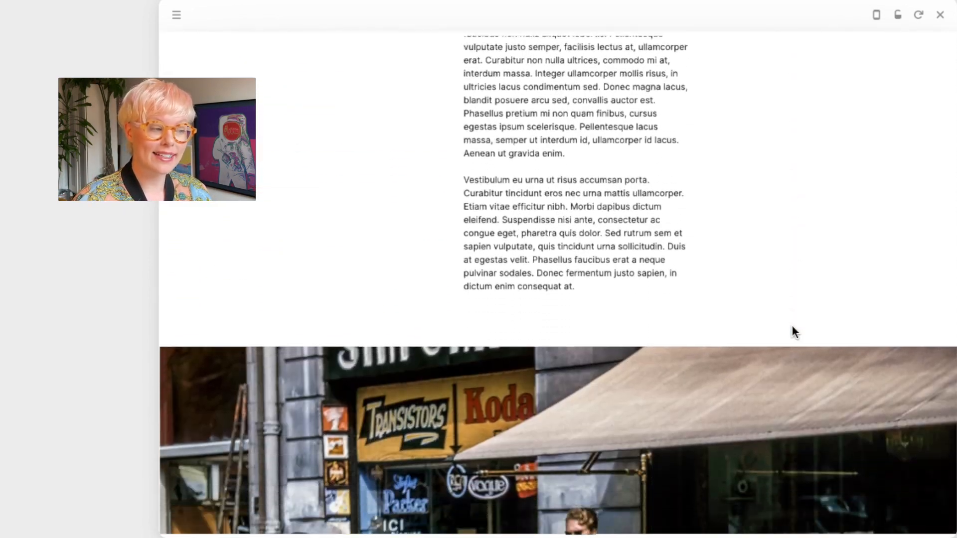
scroll(794, 321, "down", 5)
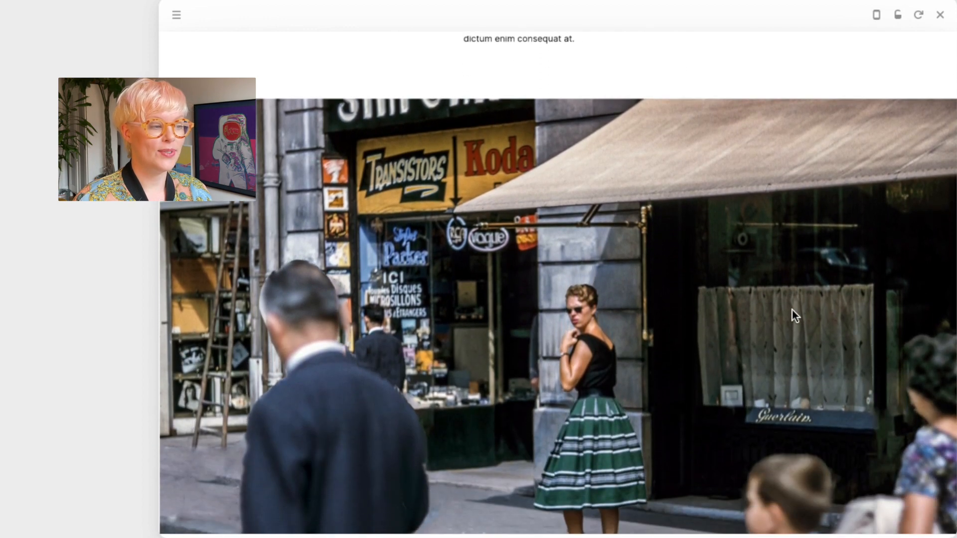
scroll(792, 310, "down", 4)
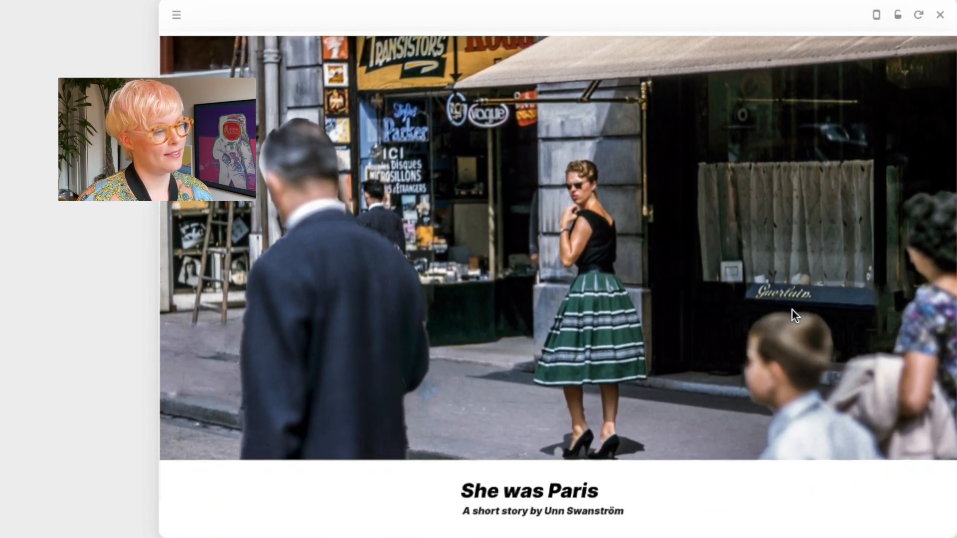
scroll(793, 316, "down", 5)
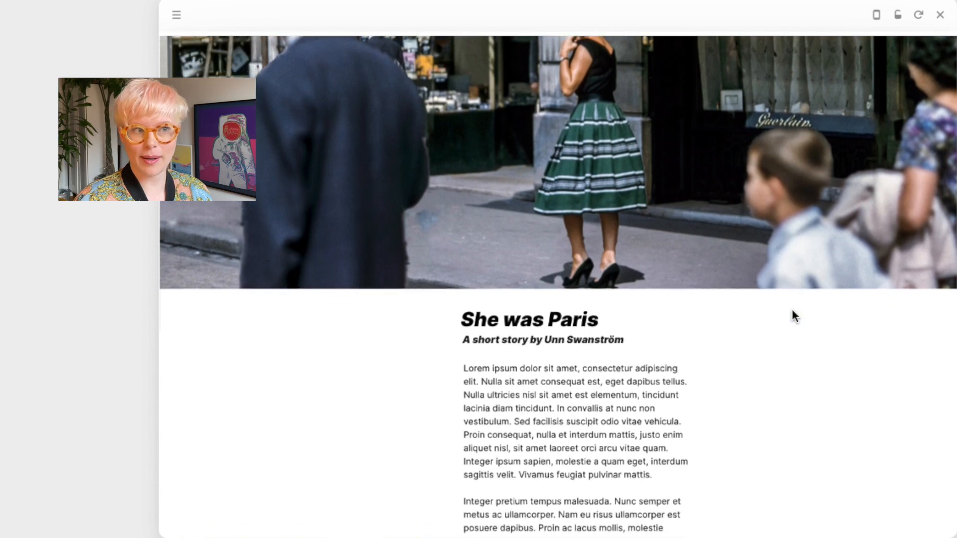
scroll(793, 314, "up", 10)
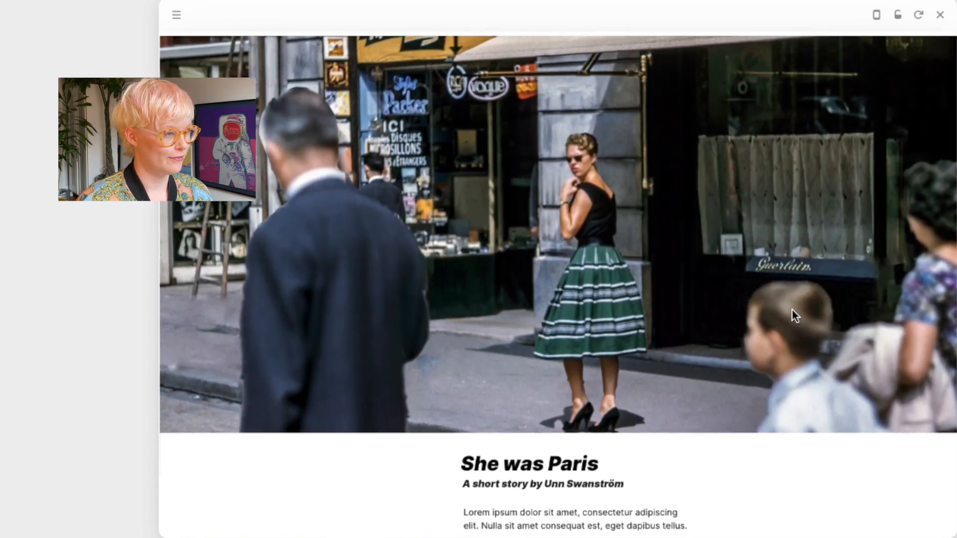
scroll(795, 315, "up", 10)
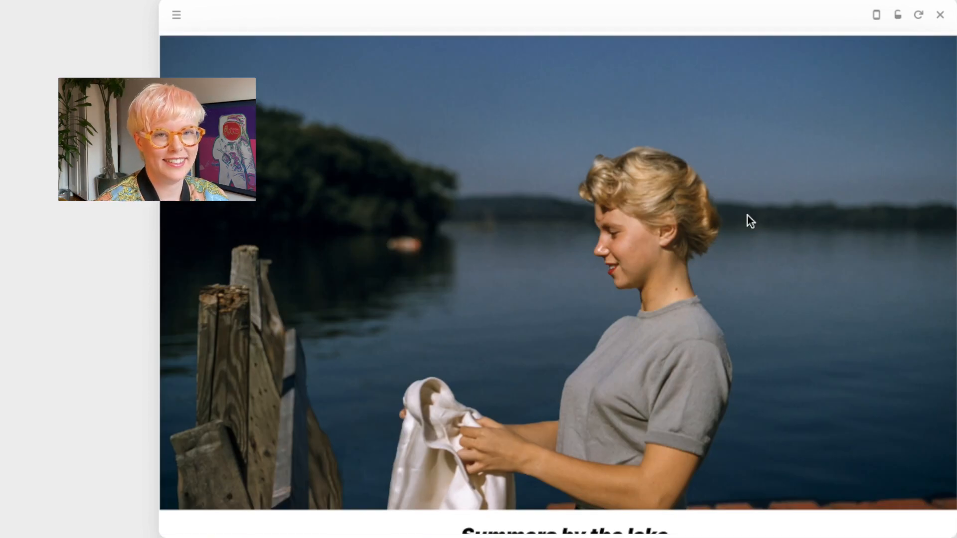